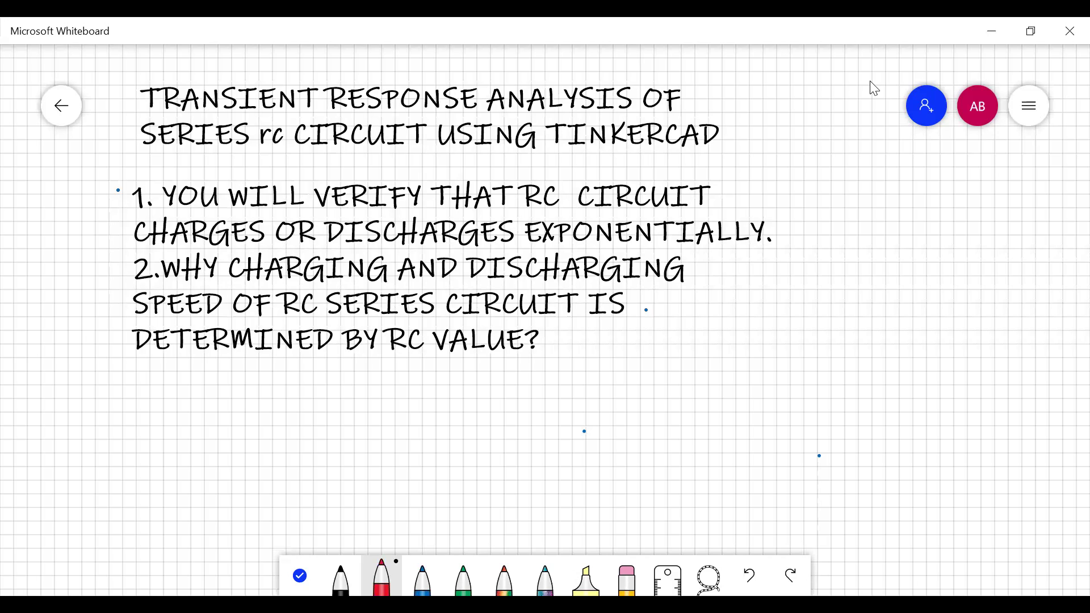
Mark the RC terms in the lesson title and both objectives with red circles and underlines.
drag(509, 199, 571, 209)
mouse_move(248, 147)
mouse_down()
mouse_move(291, 150)
mouse_move(284, 129)
mouse_move(253, 145)
mouse_up()
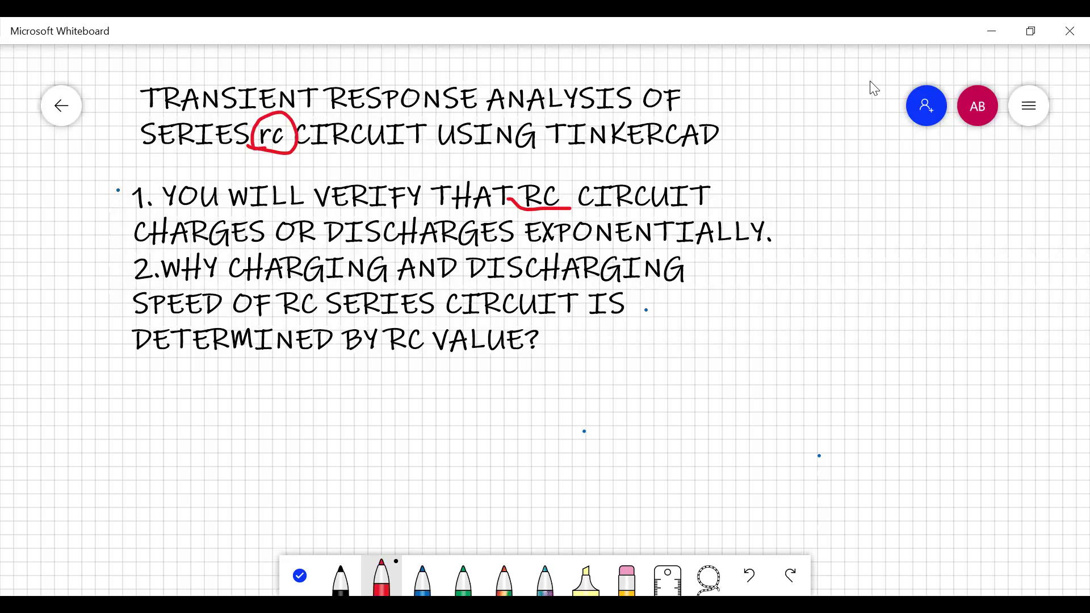
mouse_move(571, 209)
mouse_down()
mouse_move(699, 204)
mouse_move(681, 214)
mouse_move(532, 211)
mouse_up()
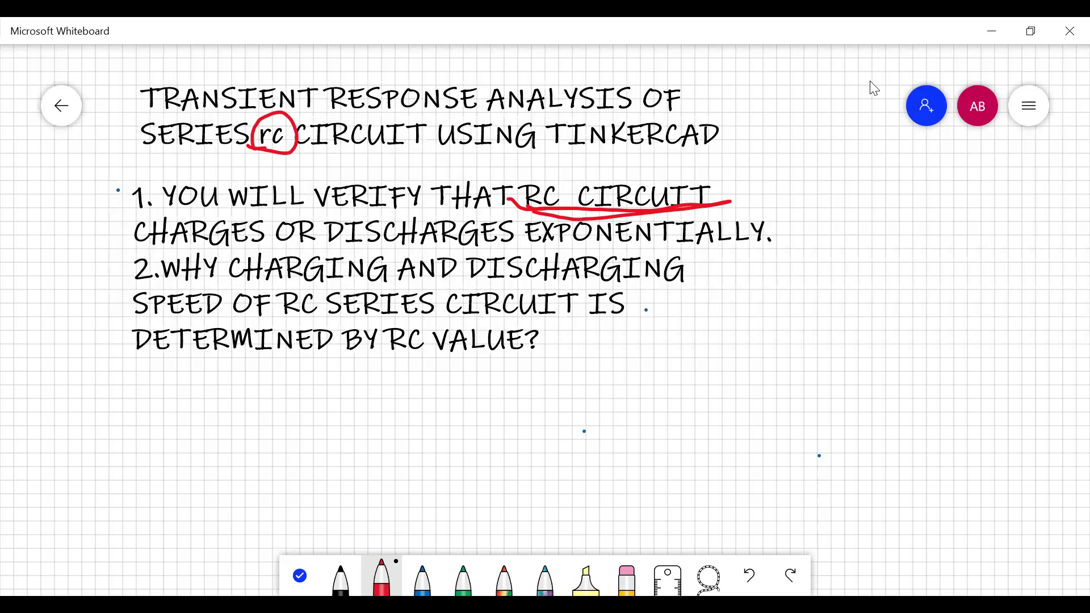
mouse_move(328, 297)
mouse_down()
mouse_move(282, 291)
mouse_move(306, 322)
mouse_move(326, 288)
mouse_up()
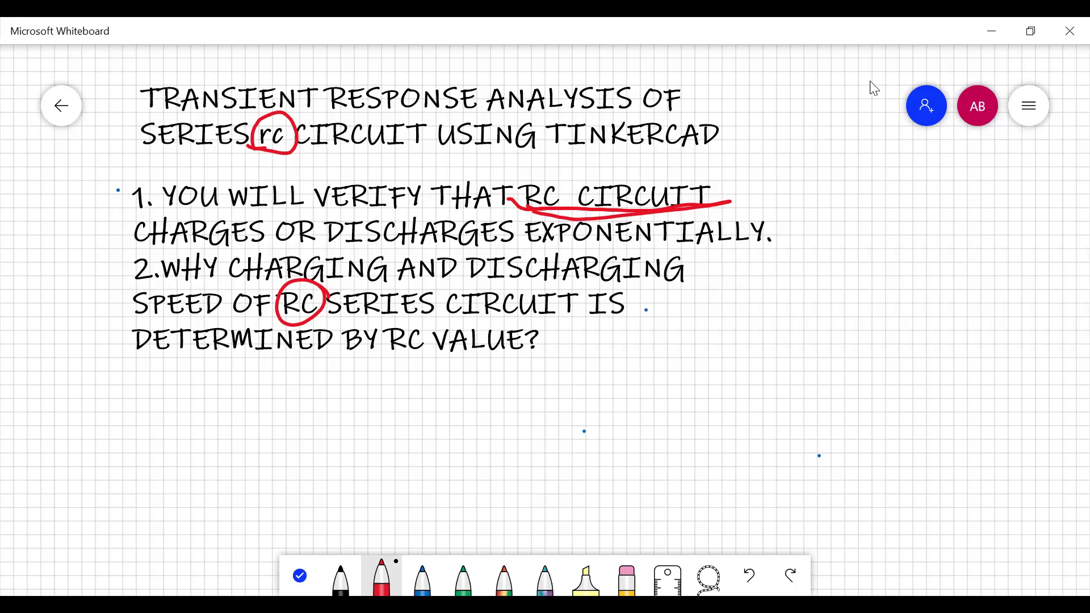
mouse_move(459, 250)
mouse_down()
mouse_move(731, 254)
mouse_move(453, 252)
mouse_up()
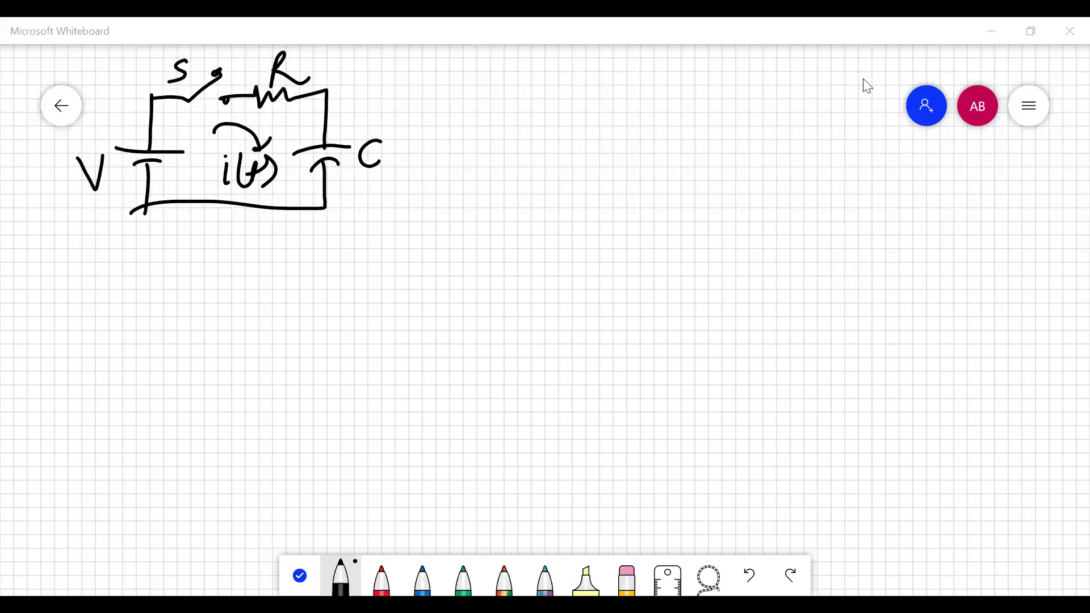
Handwrite the KVL equation V = R i(t) + 1/C ∫ i(t) dt in black beside the RC circuit sketch.
mouse_move(424, 87)
mouse_down()
mouse_move(480, 96)
mouse_move(483, 108)
mouse_up()
mouse_move(464, 48)
mouse_down()
mouse_move(464, 70)
mouse_move(490, 70)
mouse_move(505, 50)
mouse_move(530, 59)
mouse_move(509, 119)
mouse_up()
mouse_move(512, 92)
mouse_down()
mouse_move(510, 119)
mouse_move(520, 99)
mouse_move(526, 116)
mouse_move(565, 118)
mouse_up()
click(540, 95)
click(584, 107)
mouse_move(589, 89)
mouse_down()
mouse_move(588, 115)
mouse_move(592, 103)
mouse_up()
mouse_move(592, 83)
mouse_down()
mouse_move(612, 122)
mouse_move(651, 101)
mouse_move(642, 124)
mouse_up()
mouse_move(670, 87)
mouse_down()
mouse_move(695, 110)
mouse_move(682, 123)
mouse_move(689, 146)
mouse_up()
click(682, 123)
drag(718, 77, 708, 142)
drag(736, 92, 732, 115)
drag(764, 75, 756, 117)
mouse_move(777, 86)
mouse_down()
mouse_move(773, 108)
mouse_move(794, 84)
mouse_up()
mouse_move(797, 82)
mouse_down()
mouse_move(799, 117)
mouse_move(815, 106)
mouse_up()
mouse_move(832, 80)
mouse_down()
mouse_move(830, 107)
mouse_move(851, 107)
mouse_move(863, 83)
mouse_up()
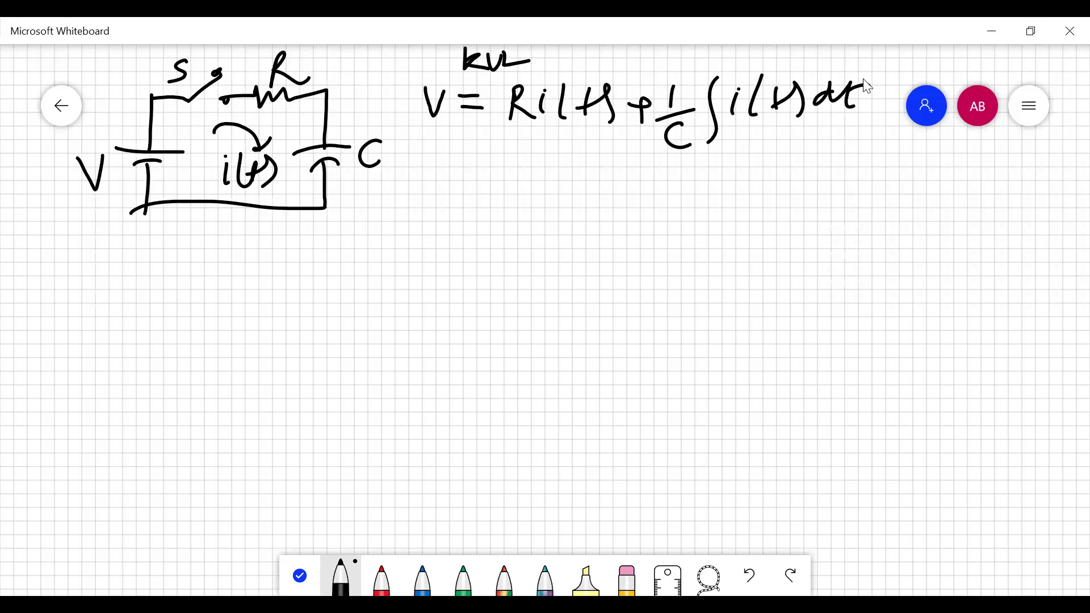
Write the note L.T and the Laplace-transformed equation V/s = R I(s) + I(s)/Cs under the KVL equation.
mouse_move(469, 139)
mouse_down()
mouse_move(448, 173)
mouse_move(512, 152)
mouse_move(504, 172)
mouse_up()
click(478, 159)
mouse_move(427, 207)
mouse_down()
mouse_move(435, 232)
mouse_move(446, 202)
mouse_up()
drag(418, 249, 464, 236)
drag(445, 249, 430, 270)
click(474, 233)
drag(474, 232, 497, 230)
drag(480, 245, 504, 239)
mouse_move(528, 205)
mouse_down()
mouse_move(523, 243)
mouse_move(547, 243)
mouse_move(583, 211)
mouse_move(592, 229)
mouse_up()
mouse_move(601, 206)
mouse_down()
mouse_move(594, 244)
mouse_move(610, 234)
mouse_move(641, 243)
mouse_move(678, 206)
mouse_up()
drag(668, 214, 665, 235)
click(705, 188)
mouse_move(704, 189)
mouse_down()
mouse_move(699, 213)
mouse_move(714, 184)
mouse_move(720, 211)
mouse_up()
drag(732, 193, 728, 213)
mouse_move(755, 198)
mouse_down()
mouse_move(744, 213)
mouse_move(777, 227)
mouse_up()
mouse_move(714, 249)
mouse_down()
mouse_move(754, 244)
mouse_move(737, 260)
mouse_up()
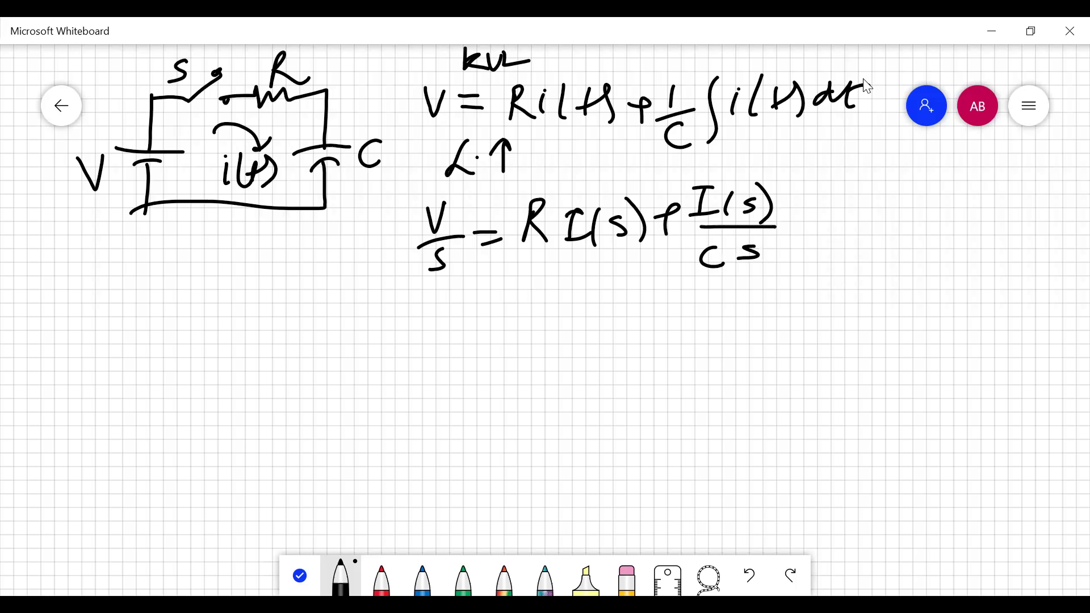
Write the factored equation V/s = I(s) [RCs+1]/Cs in black below the Laplace-transformed equation.
drag(501, 317, 520, 314)
drag(499, 334, 569, 296)
drag(560, 298, 551, 335)
mouse_move(548, 336)
mouse_down()
mouse_move(576, 329)
mouse_move(585, 345)
mouse_up()
click(609, 303)
mouse_move(609, 304)
mouse_down()
mouse_move(595, 328)
mouse_move(618, 314)
mouse_move(622, 339)
mouse_up()
drag(681, 291, 685, 345)
mouse_move(705, 306)
mouse_down()
mouse_move(703, 333)
mouse_move(722, 321)
mouse_move(833, 324)
mouse_up()
click(839, 291)
mouse_move(839, 271)
mouse_down()
mouse_move(862, 270)
mouse_move(835, 325)
mouse_move(687, 351)
mouse_up()
drag(771, 363, 783, 385)
mouse_move(441, 302)
mouse_down()
mouse_move(445, 313)
mouse_move(475, 303)
mouse_up()
drag(435, 348, 486, 343)
drag(472, 370, 455, 395)
Strike out the s in both denominators of the factored equation in red.
click(381, 579)
drag(487, 357, 436, 410)
drag(821, 349, 777, 396)
Write I(s) = V×C/(RCs+1) in red below the factored equation.
mouse_move(369, 418)
mouse_down()
mouse_move(396, 415)
mouse_move(382, 447)
mouse_move(404, 444)
mouse_up()
mouse_move(413, 409)
mouse_down()
mouse_move(401, 439)
mouse_move(409, 455)
mouse_up()
drag(429, 425, 424, 447)
mouse_move(440, 415)
mouse_down()
mouse_move(441, 455)
mouse_move(493, 426)
mouse_move(500, 435)
mouse_up()
mouse_move(545, 405)
mouse_down()
mouse_move(552, 434)
mouse_move(566, 400)
mouse_up()
drag(581, 410, 602, 433)
drag(600, 410, 582, 433)
drag(642, 403, 652, 428)
drag(530, 441, 669, 442)
mouse_move(545, 457)
mouse_down()
mouse_move(539, 493)
mouse_move(545, 475)
mouse_move(563, 490)
mouse_up()
mouse_move(582, 460)
mouse_down()
mouse_move(568, 473)
mouse_move(588, 484)
mouse_up()
drag(611, 463, 594, 483)
mouse_move(621, 474)
mouse_down()
mouse_move(643, 467)
mouse_move(639, 485)
mouse_move(657, 489)
mouse_up()
click(659, 456)
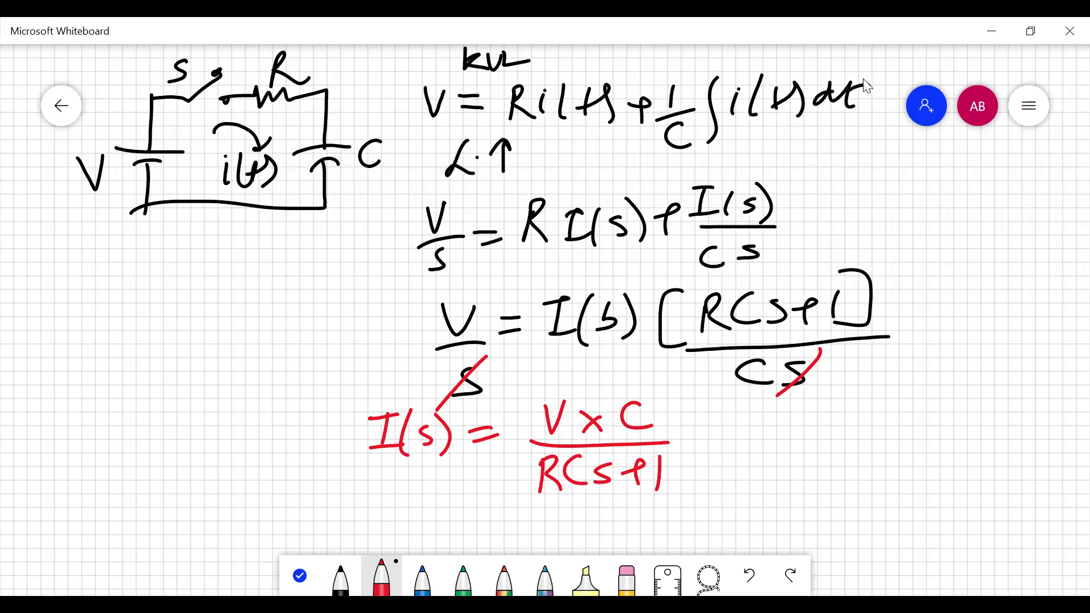
Underline the s in the red denominator and extend the equation with = VC/(RC[s+1/RC]).
drag(587, 500, 614, 490)
mouse_move(702, 443)
mouse_down()
mouse_move(725, 440)
mouse_move(731, 451)
mouse_up()
mouse_move(823, 402)
mouse_down()
mouse_move(846, 401)
mouse_move(882, 424)
mouse_up()
drag(788, 445, 921, 441)
mouse_move(762, 463)
mouse_down()
mouse_move(760, 487)
mouse_move(791, 487)
mouse_move(801, 470)
mouse_move(812, 487)
mouse_up()
mouse_move(851, 447)
mouse_down()
mouse_move(824, 494)
mouse_move(854, 491)
mouse_up()
drag(863, 463, 849, 479)
drag(875, 471, 889, 468)
mouse_move(884, 464)
mouse_down()
mouse_move(883, 480)
mouse_move(904, 476)
mouse_up()
mouse_move(925, 452)
mouse_down()
mouse_move(900, 503)
mouse_move(916, 500)
mouse_up()
mouse_move(917, 479)
mouse_down()
mouse_move(934, 474)
mouse_move(941, 496)
mouse_move(968, 495)
mouse_up()
click(954, 471)
mouse_move(958, 448)
mouse_down()
mouse_move(975, 463)
mouse_move(955, 503)
mouse_up()
Strike out the common C in the last fraction's numerator and denominator in blue.
click(422, 579)
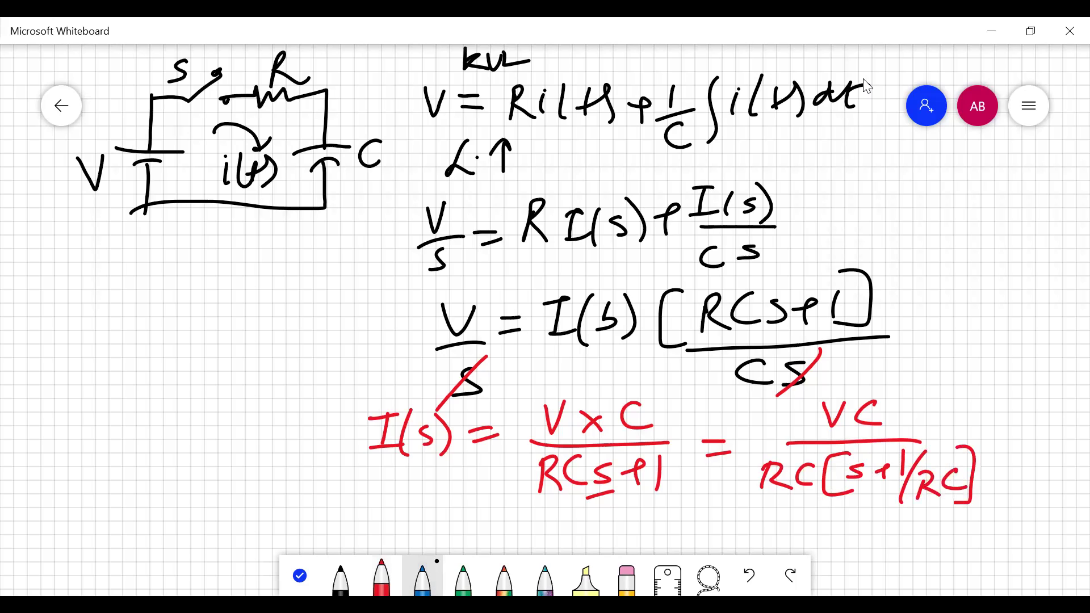
drag(814, 461, 795, 487)
drag(881, 389, 854, 430)
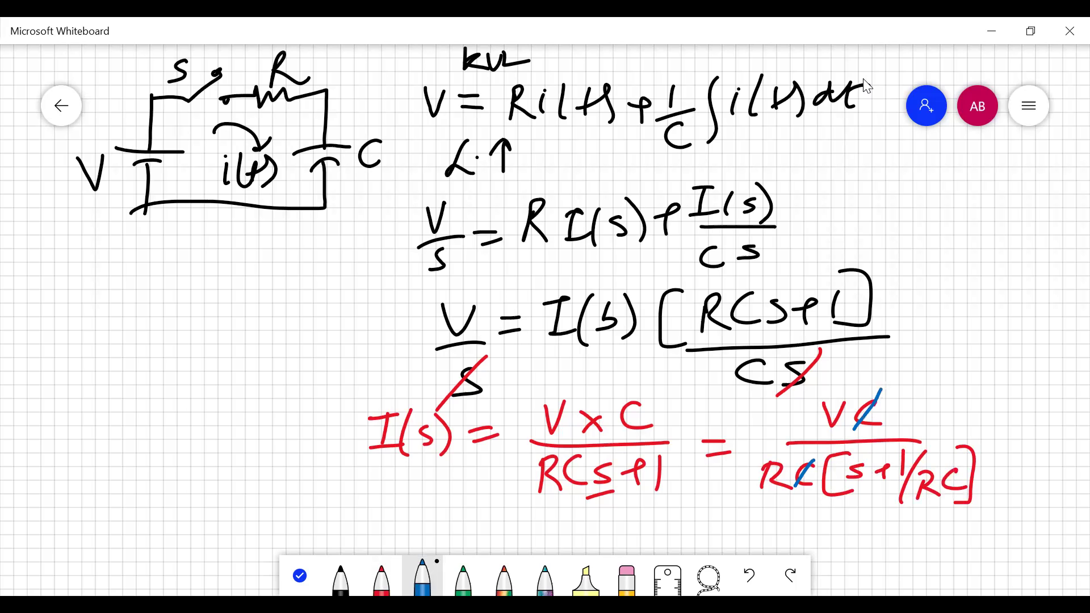
Start the simplified current expression in blue with I(s) = V/R below the red equation.
scroll(867, 85, down, 3)
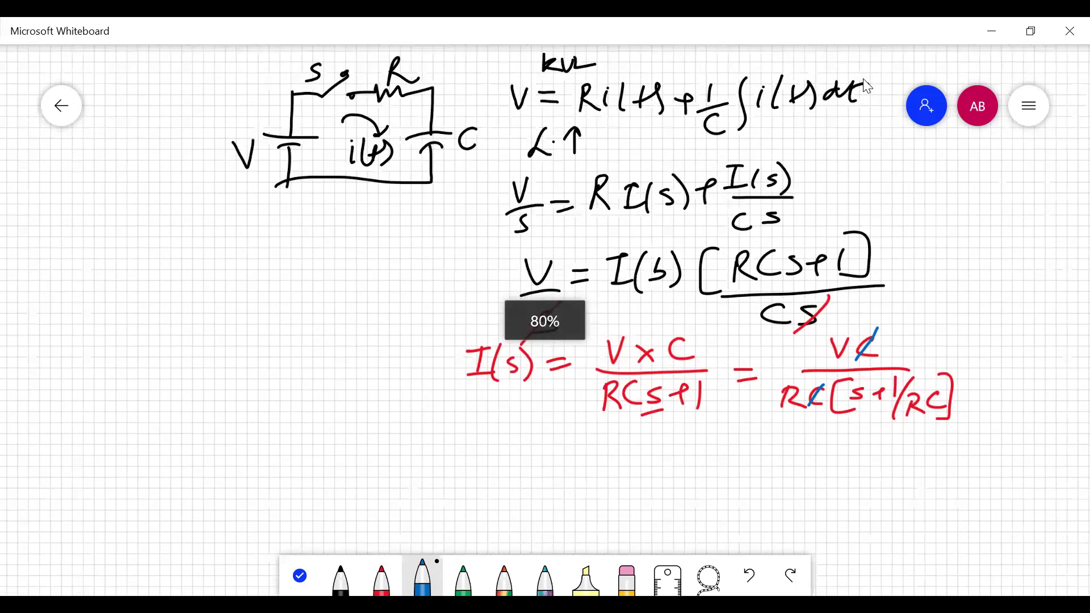
mouse_move(477, 429)
mouse_down()
mouse_move(503, 424)
mouse_move(483, 466)
mouse_up()
drag(480, 468, 511, 465)
mouse_move(516, 420)
mouse_down()
mouse_move(514, 470)
mouse_move(548, 472)
mouse_up()
drag(568, 446, 587, 452)
mouse_move(626, 426)
mouse_down()
mouse_move(631, 446)
mouse_move(651, 425)
mouse_up()
drag(662, 455, 621, 464)
mouse_move(631, 477)
mouse_down()
mouse_move(628, 491)
mouse_move(651, 489)
mouse_up()
Note I.L.T beside the red equation and add the factor e after V/R in the blue expression.
mouse_move(967, 339)
mouse_down()
mouse_move(993, 334)
mouse_move(980, 360)
mouse_move(1025, 353)
mouse_move(1045, 364)
mouse_up()
click(1002, 350)
click(1035, 344)
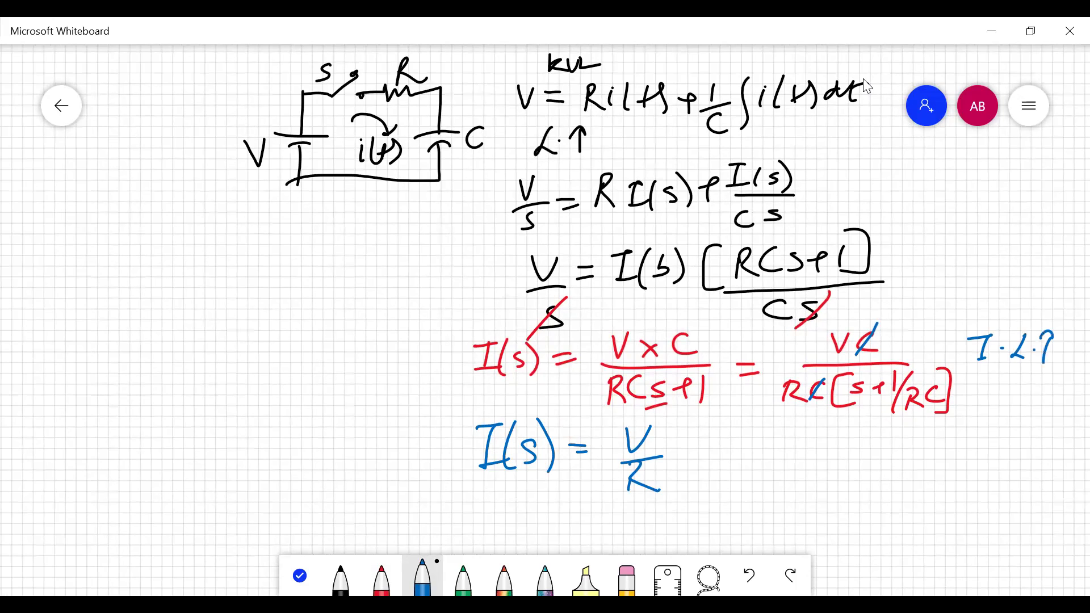
drag(631, 464, 624, 484)
mouse_move(682, 455)
mouse_down()
mouse_move(691, 474)
mouse_move(717, 469)
mouse_up()
Write the inverse Laplace pair 1/(s+a) = e^-at in blue beneath the circuit sketch.
drag(163, 302, 170, 335)
drag(111, 357, 247, 324)
mouse_move(170, 356)
mouse_down()
mouse_move(148, 388)
mouse_move(188, 384)
mouse_up()
drag(228, 353, 238, 362)
drag(235, 314, 254, 313)
mouse_move(280, 299)
mouse_down()
mouse_move(306, 301)
mouse_move(316, 263)
mouse_move(343, 257)
mouse_up()
drag(347, 241, 368, 233)
mouse_move(331, 265)
mouse_down()
mouse_move(340, 260)
mouse_move(331, 269)
mouse_up()
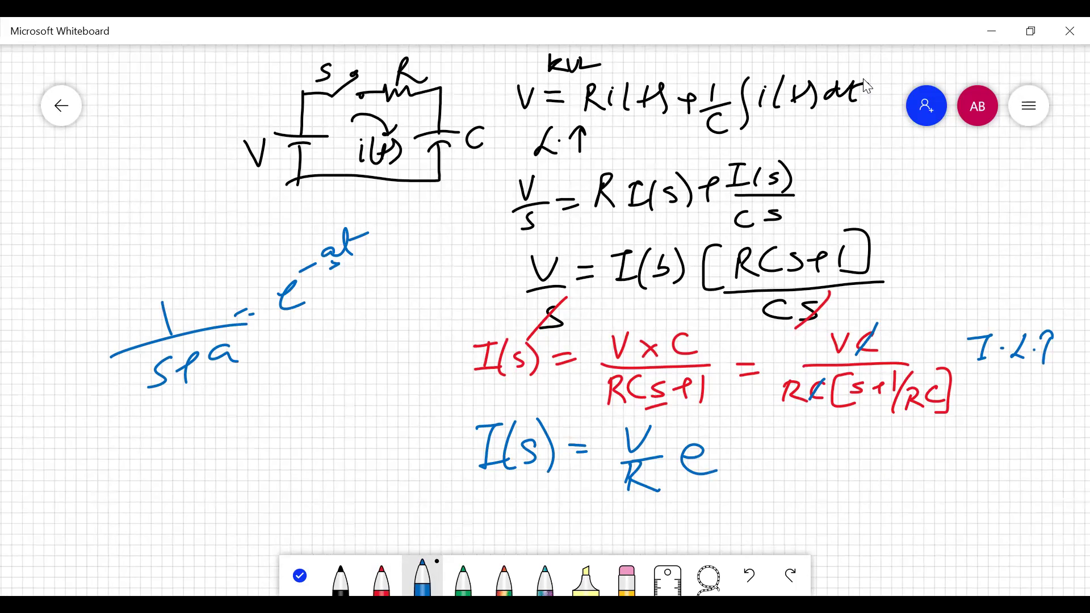
Add the exponent -RCt to the e in the blue current expression and draw a box around the result.
mouse_move(725, 419)
mouse_down()
mouse_move(723, 443)
mouse_move(768, 438)
mouse_up()
drag(760, 423, 784, 418)
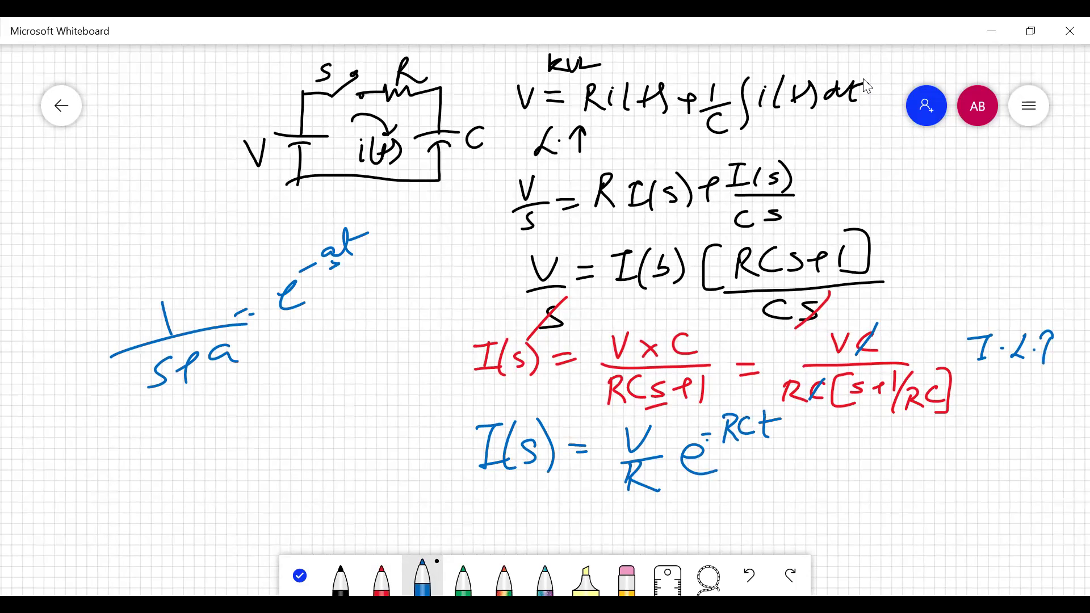
mouse_move(479, 518)
mouse_down()
mouse_move(681, 514)
mouse_move(798, 454)
mouse_move(703, 395)
mouse_move(474, 412)
mouse_move(460, 516)
mouse_move(499, 519)
mouse_up()
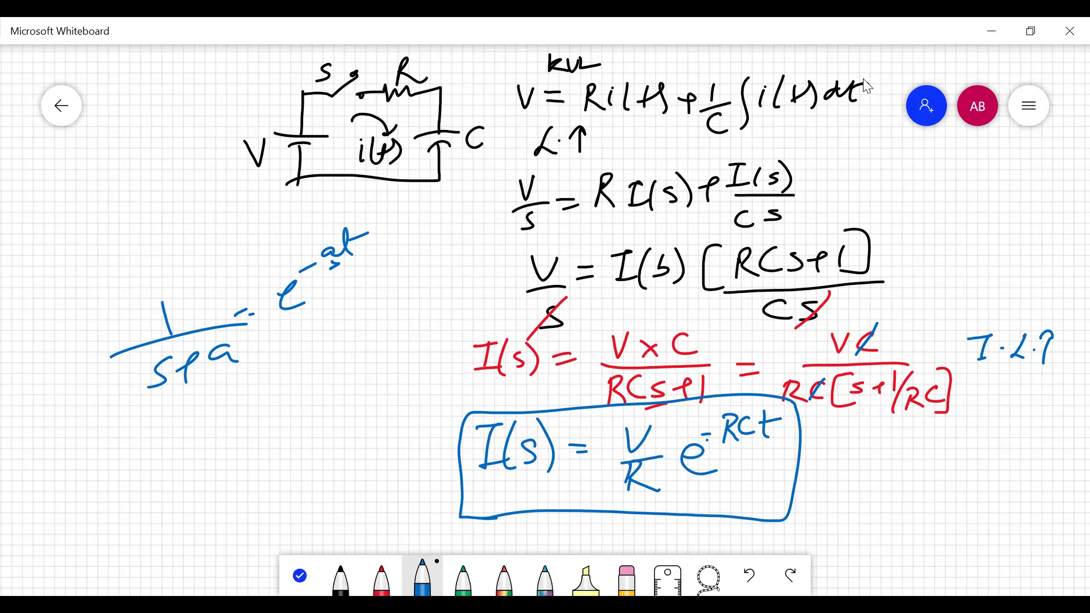
Erase RCt from the boxed result's exponent and rewrite the exponent in black as -t/RC.
click(627, 579)
mouse_move(729, 422)
mouse_down()
mouse_move(729, 448)
mouse_move(737, 435)
mouse_up()
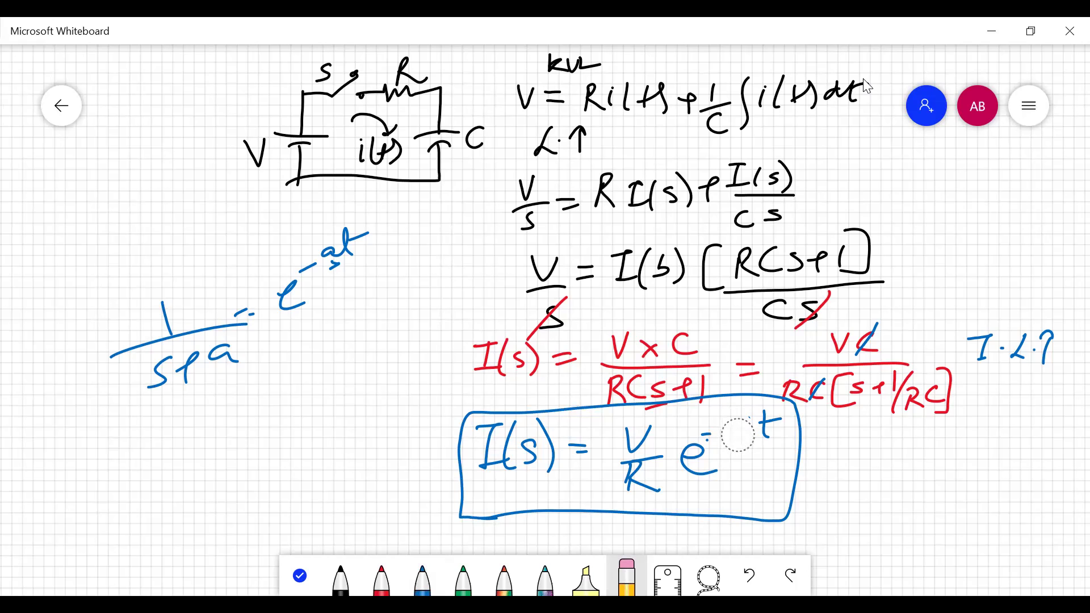
click(340, 578)
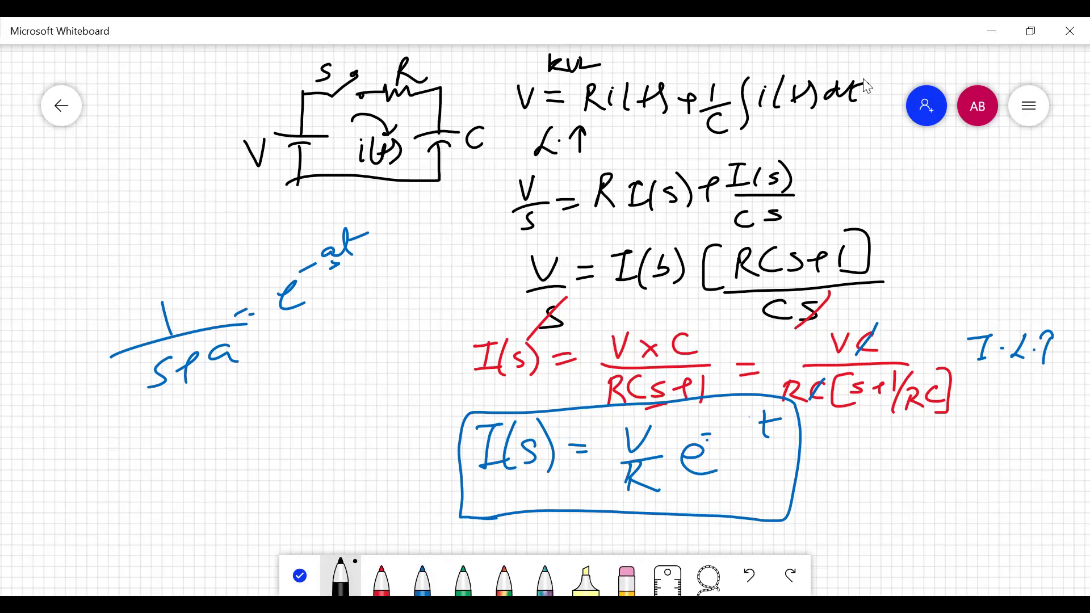
click(626, 579)
mouse_move(781, 392)
mouse_down()
mouse_move(763, 417)
mouse_move(774, 433)
mouse_up()
click(340, 579)
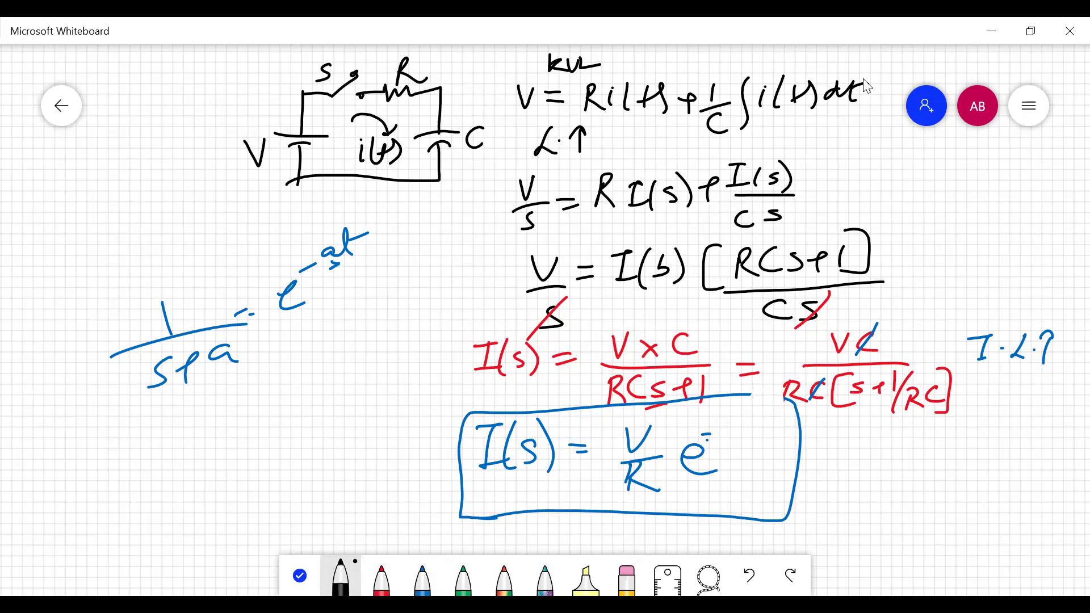
mouse_move(724, 401)
mouse_down()
mouse_move(727, 422)
mouse_move(739, 406)
mouse_move(746, 420)
mouse_move(725, 448)
mouse_move(744, 455)
mouse_up()
mouse_move(756, 429)
mouse_down()
mouse_move(742, 442)
mouse_move(765, 449)
mouse_move(699, 437)
mouse_up()
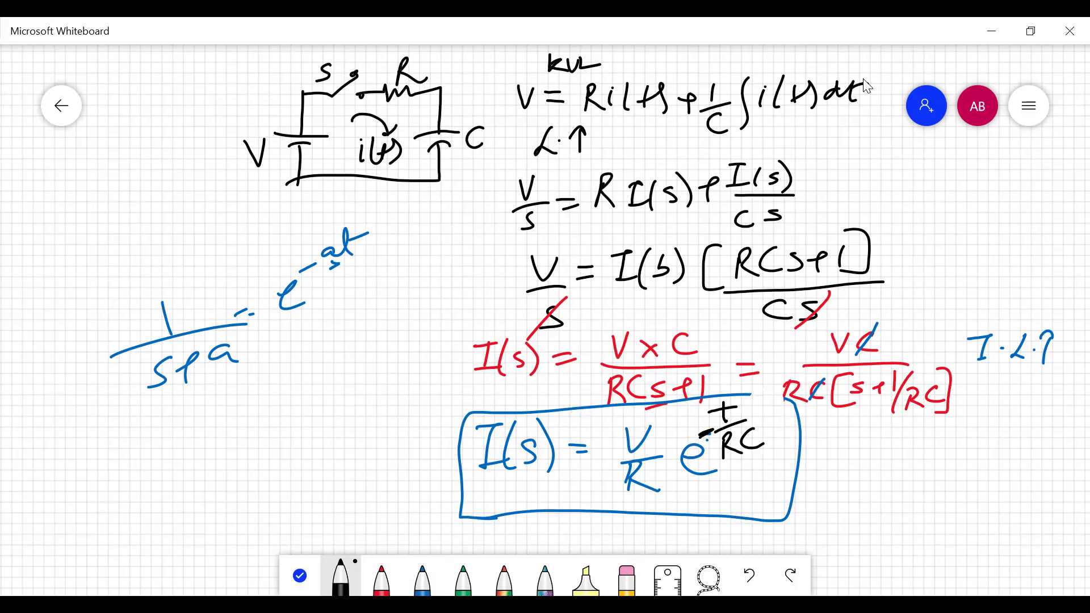
Write the time constant relation RC = τ in black below the inverse Laplace pair and box it.
mouse_move(121, 430)
mouse_down()
mouse_move(120, 465)
mouse_move(149, 464)
mouse_up()
mouse_move(172, 427)
mouse_down()
mouse_move(161, 460)
mouse_move(186, 454)
mouse_up()
drag(193, 424, 215, 433)
mouse_move(226, 417)
mouse_down()
mouse_move(265, 410)
mouse_move(279, 434)
mouse_up()
mouse_move(296, 390)
mouse_down()
mouse_move(299, 449)
mouse_move(94, 494)
mouse_move(164, 401)
mouse_move(300, 373)
mouse_move(295, 400)
mouse_up()
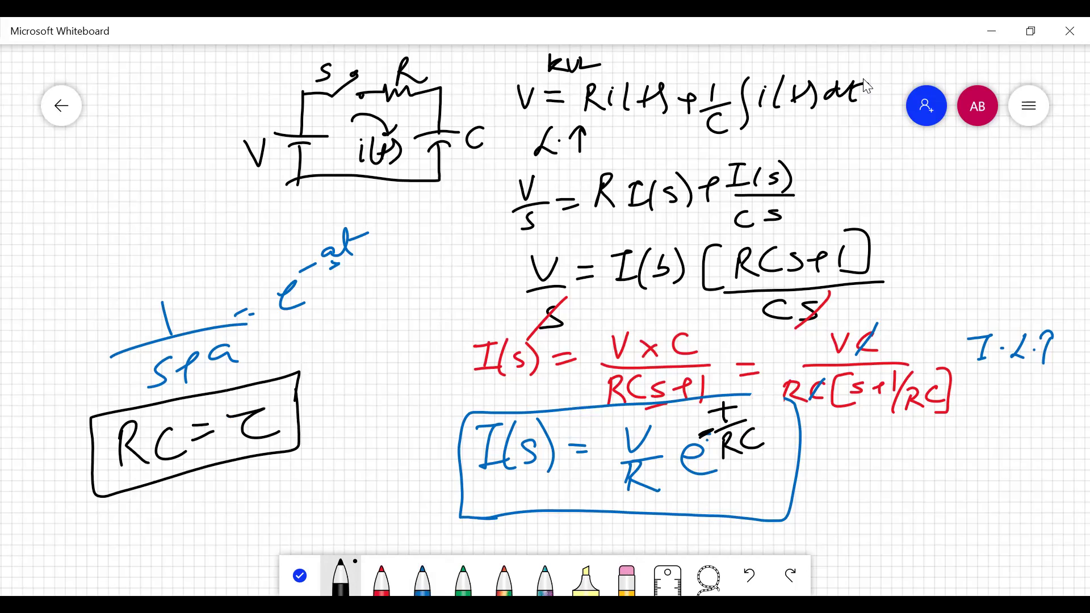
Sketch axes with a bold exponential charging curve beside the circuit and mark a point on its rise with guide lines.
mouse_move(70, 147)
mouse_down()
mouse_move(70, 204)
mouse_move(133, 281)
mouse_move(319, 269)
mouse_up()
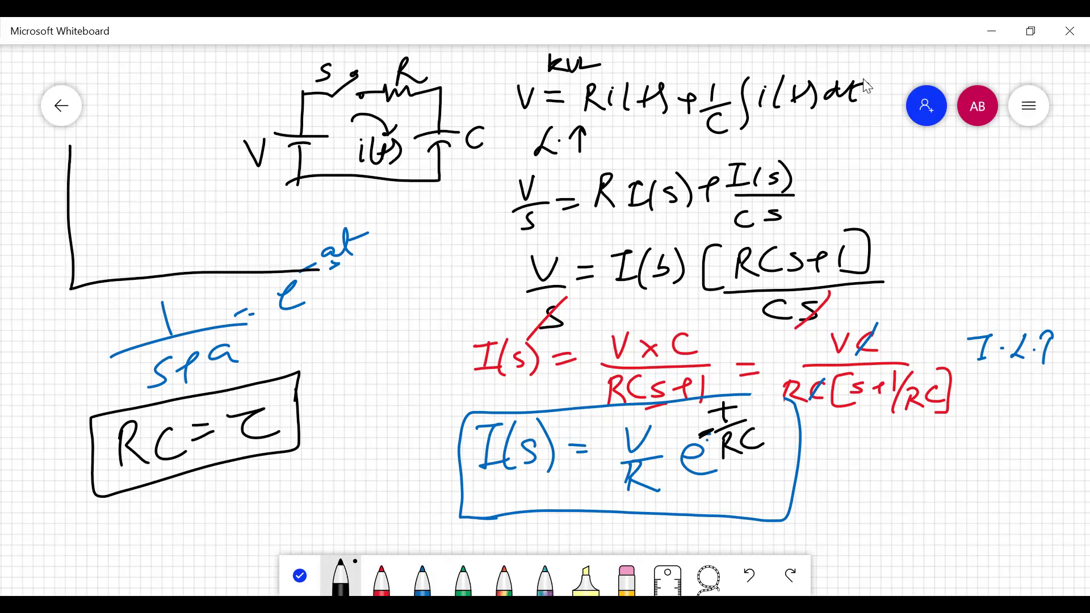
mouse_move(75, 285)
mouse_down()
mouse_move(90, 217)
mouse_move(151, 165)
mouse_move(205, 152)
mouse_up()
mouse_move(88, 218)
mouse_down()
mouse_move(74, 288)
mouse_move(106, 200)
mouse_move(233, 153)
mouse_up()
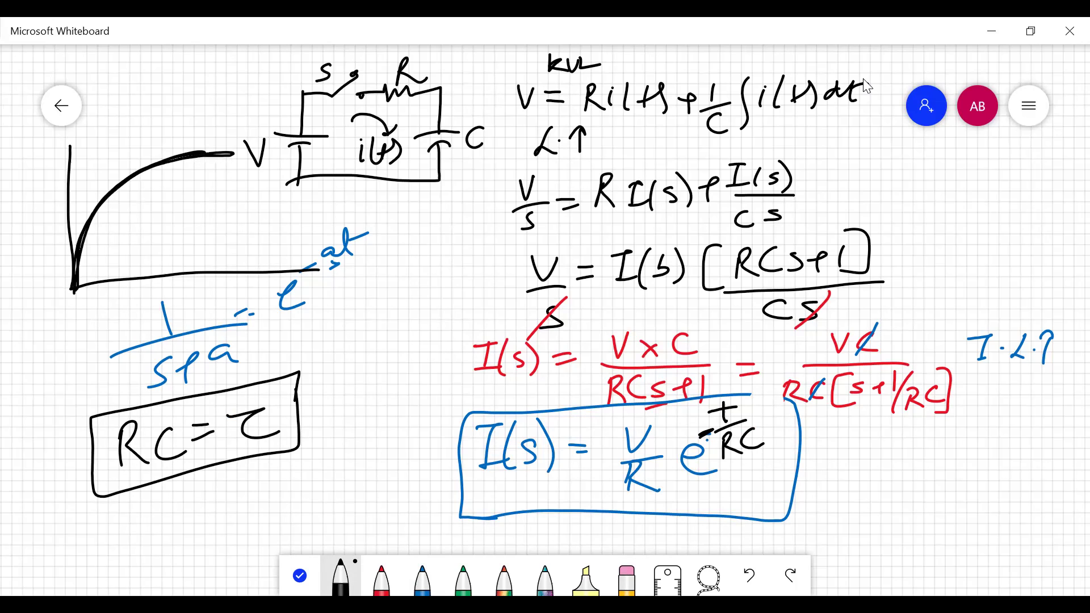
mouse_move(74, 284)
mouse_down()
mouse_move(94, 211)
mouse_move(122, 284)
mouse_up()
drag(52, 220, 104, 208)
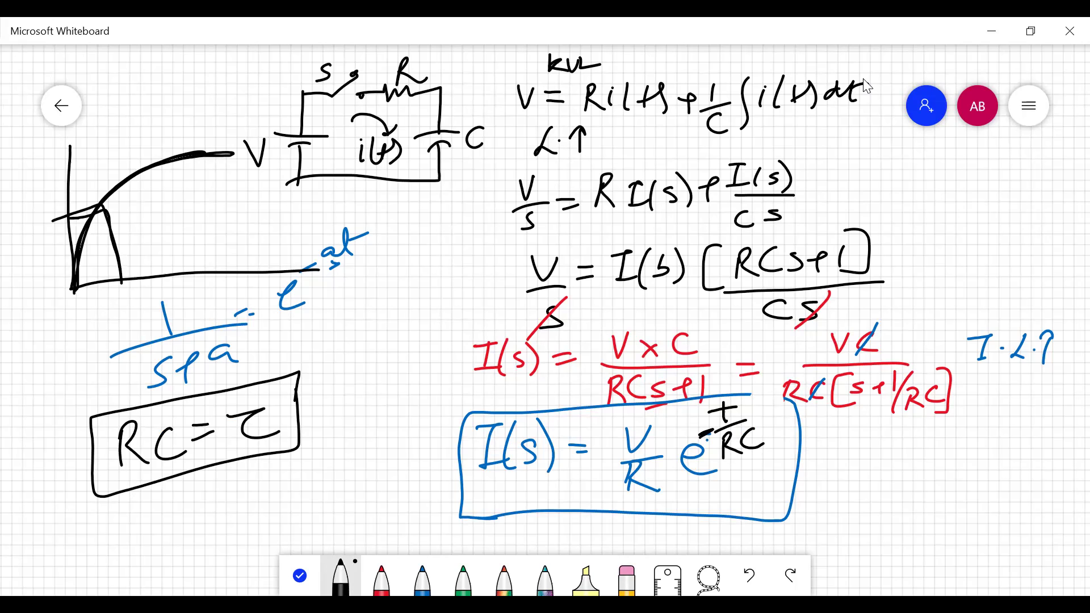
Write τ↑, R↑, C↑ below the boxed time constant relation.
mouse_move(147, 504)
mouse_down()
mouse_move(169, 501)
mouse_move(180, 527)
mouse_up()
mouse_move(200, 488)
mouse_down()
mouse_move(203, 520)
mouse_move(217, 505)
mouse_move(224, 531)
mouse_up()
mouse_move(252, 473)
mouse_down()
mouse_move(253, 498)
mouse_move(271, 497)
mouse_move(282, 461)
mouse_move(294, 468)
mouse_up()
drag(313, 481, 310, 504)
mouse_move(352, 450)
mouse_down()
mouse_move(332, 475)
mouse_move(366, 433)
mouse_move(378, 447)
mouse_up()
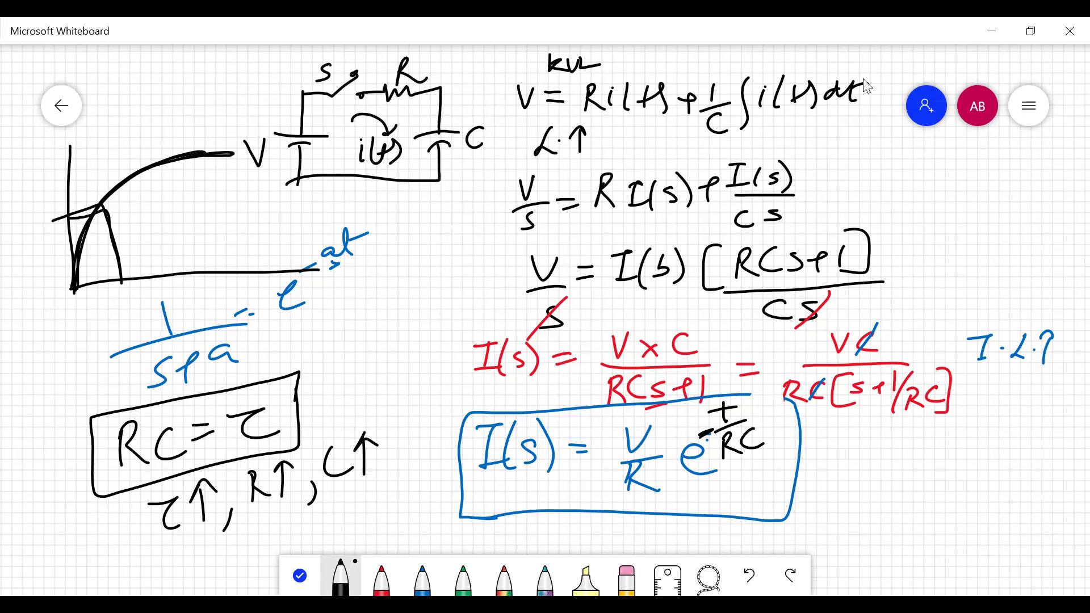
Add two slower-rising charging curves from the graph's origin and mark a second point with guide lines.
mouse_move(78, 285)
mouse_down()
mouse_move(119, 224)
mouse_move(186, 176)
mouse_move(286, 131)
mouse_up()
mouse_move(79, 282)
mouse_down()
mouse_move(204, 197)
mouse_move(381, 121)
mouse_move(457, 110)
mouse_up()
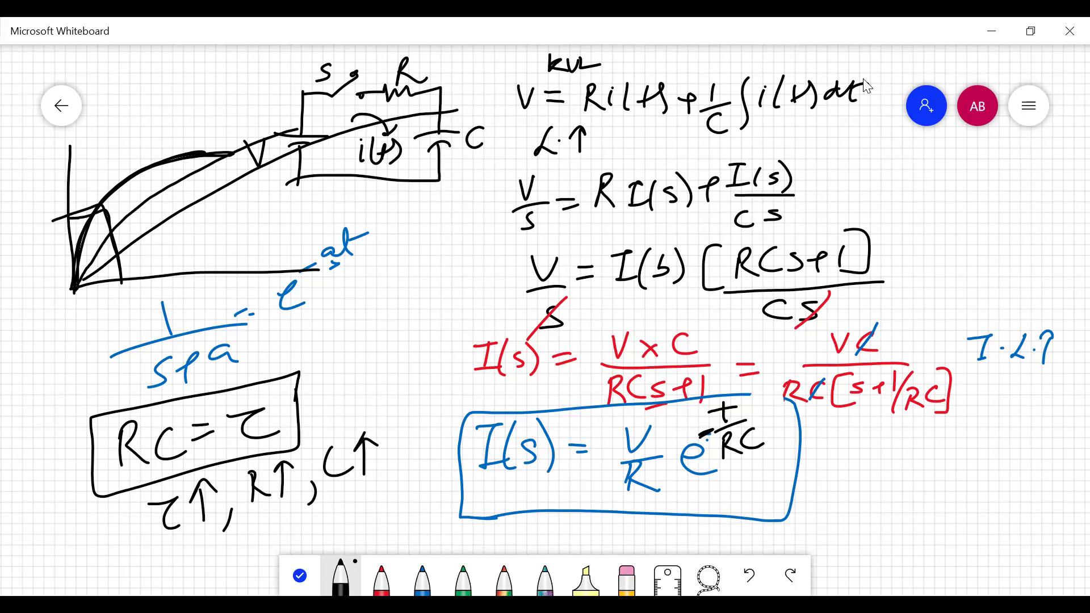
mouse_move(70, 229)
mouse_down()
mouse_move(129, 213)
mouse_move(135, 270)
mouse_up()
Write R↓ C↓ = τ↓ in black below the circuit sketch.
mouse_move(311, 298)
mouse_down()
mouse_move(311, 340)
mouse_move(316, 299)
mouse_move(340, 325)
mouse_up()
drag(355, 279, 355, 324)
mouse_move(346, 309)
mouse_down()
mouse_move(355, 324)
mouse_move(366, 306)
mouse_move(393, 306)
mouse_up()
drag(419, 264, 418, 302)
mouse_move(411, 294)
mouse_down()
mouse_move(419, 302)
mouse_move(430, 287)
mouse_up()
mouse_move(437, 271)
mouse_down()
mouse_move(470, 250)
mouse_move(487, 271)
mouse_up()
drag(502, 224, 509, 265)
mouse_move(500, 251)
mouse_down()
mouse_move(509, 262)
mouse_move(522, 243)
mouse_up()
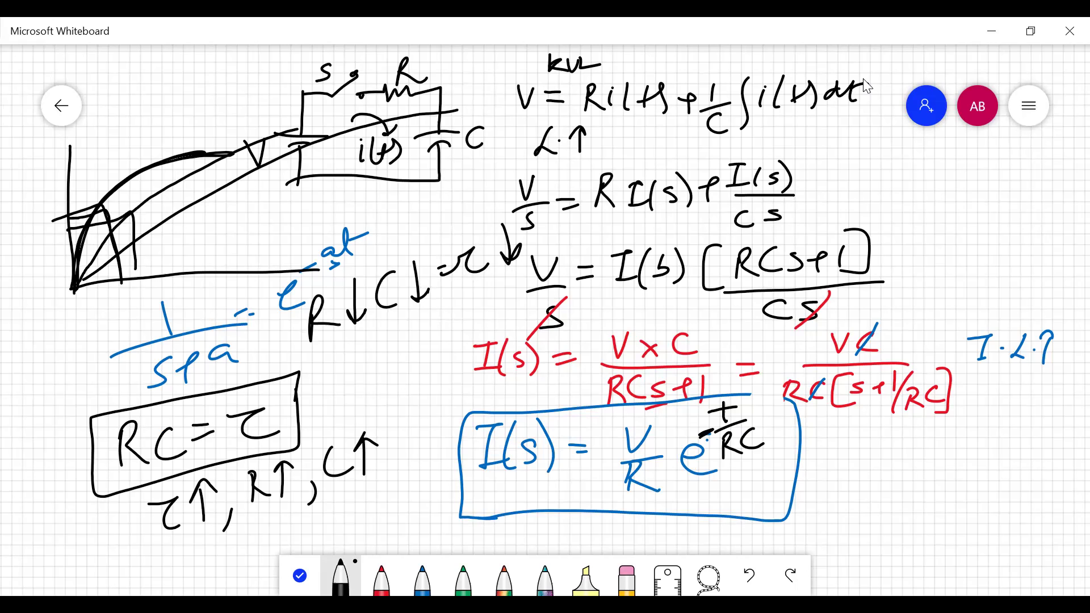
Write the heading Tinkercad with the simulation values R = 500 Ω and C = 1 µF beside the boxed result.
mouse_move(821, 444)
mouse_down()
mouse_move(848, 432)
mouse_move(866, 455)
mouse_move(893, 437)
mouse_move(899, 456)
mouse_move(900, 438)
mouse_move(930, 452)
mouse_move(934, 439)
mouse_move(990, 417)
mouse_up()
click(1007, 431)
mouse_move(817, 480)
mouse_down()
mouse_move(817, 512)
mouse_move(820, 479)
mouse_move(847, 496)
mouse_up()
mouse_move(864, 473)
mouse_down()
mouse_move(853, 499)
mouse_move(878, 477)
mouse_move(926, 468)
mouse_move(939, 473)
mouse_move(940, 492)
mouse_up()
mouse_move(970, 459)
mouse_down()
mouse_move(955, 477)
mouse_move(978, 472)
mouse_up()
drag(976, 464, 990, 466)
drag(1000, 441, 996, 479)
mouse_move(1012, 454)
mouse_down()
mouse_move(1006, 483)
mouse_move(1027, 454)
mouse_move(1035, 468)
mouse_up()
mouse_move(1035, 444)
mouse_down()
mouse_move(1049, 437)
mouse_move(1055, 449)
mouse_up()
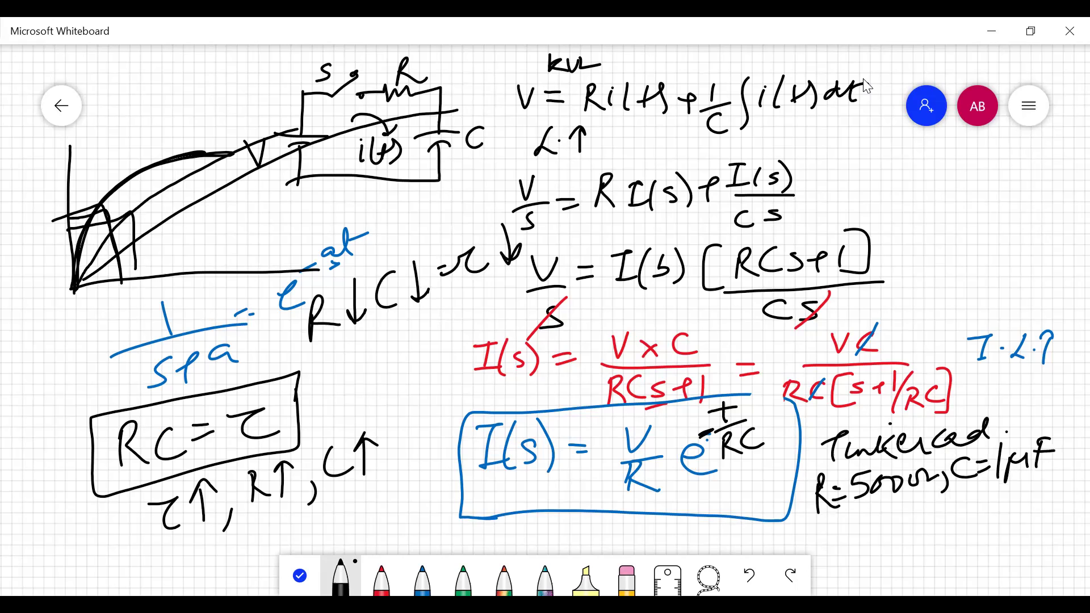
List the further resistances 200, 100 and 50 with a downward arrow, and circle the charging curve graph.
mouse_move(845, 526)
mouse_down()
mouse_move(895, 525)
mouse_move(917, 506)
mouse_up()
drag(856, 546, 883, 546)
drag(892, 532, 893, 555)
drag(906, 539, 920, 531)
drag(869, 566, 887, 567)
mouse_move(905, 566)
mouse_down()
mouse_move(912, 560)
mouse_move(905, 578)
mouse_move(937, 560)
mouse_up()
drag(958, 502, 961, 573)
mouse_move(952, 566)
mouse_down()
mouse_move(959, 574)
mouse_move(970, 563)
mouse_up()
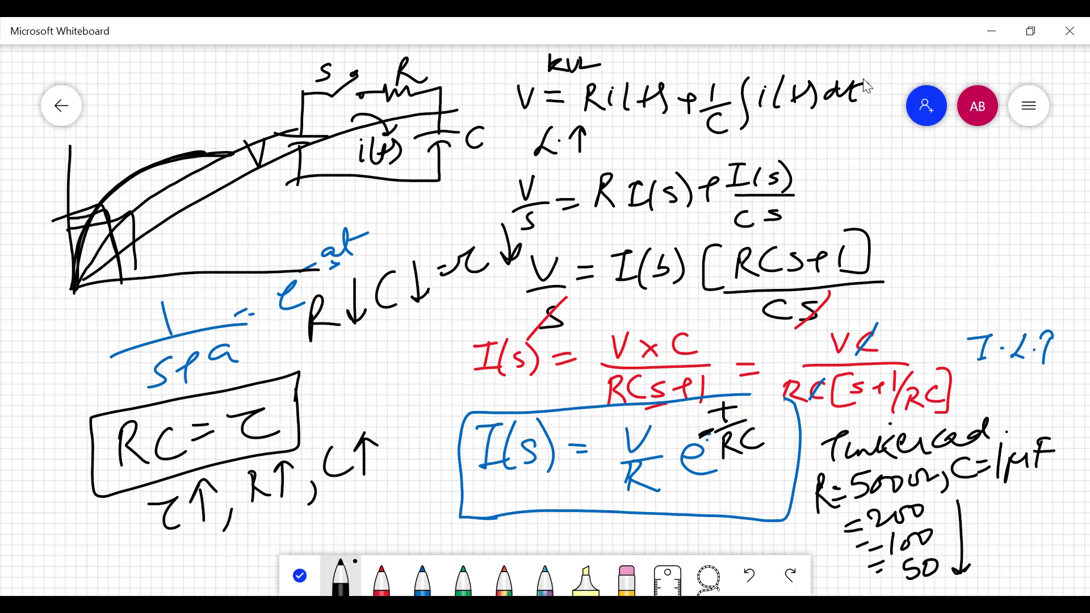
mouse_move(236, 129)
mouse_down()
mouse_move(71, 283)
mouse_move(274, 113)
mouse_move(153, 116)
mouse_up()
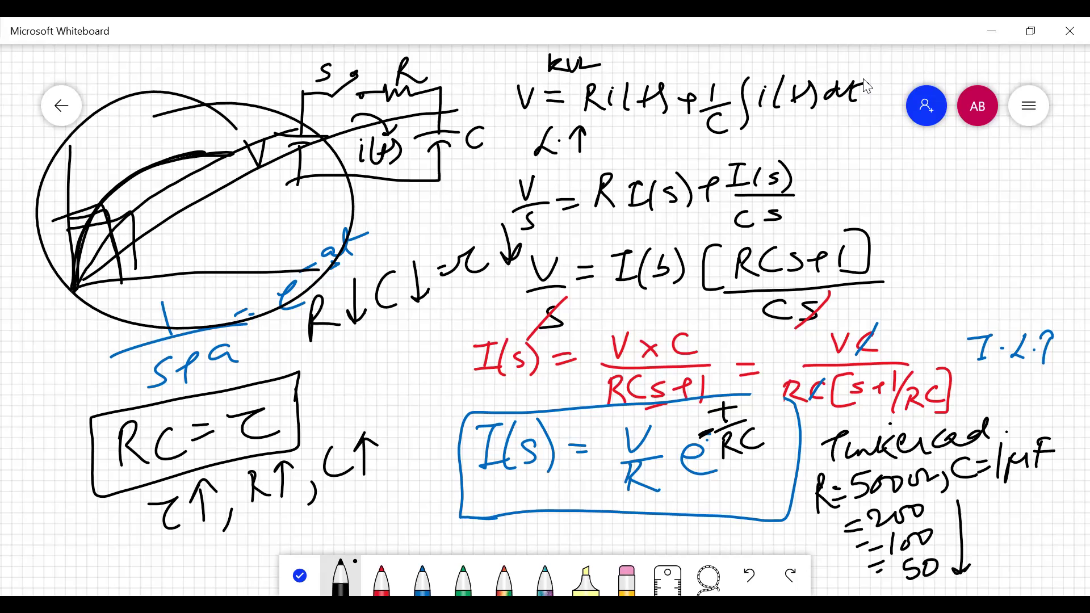
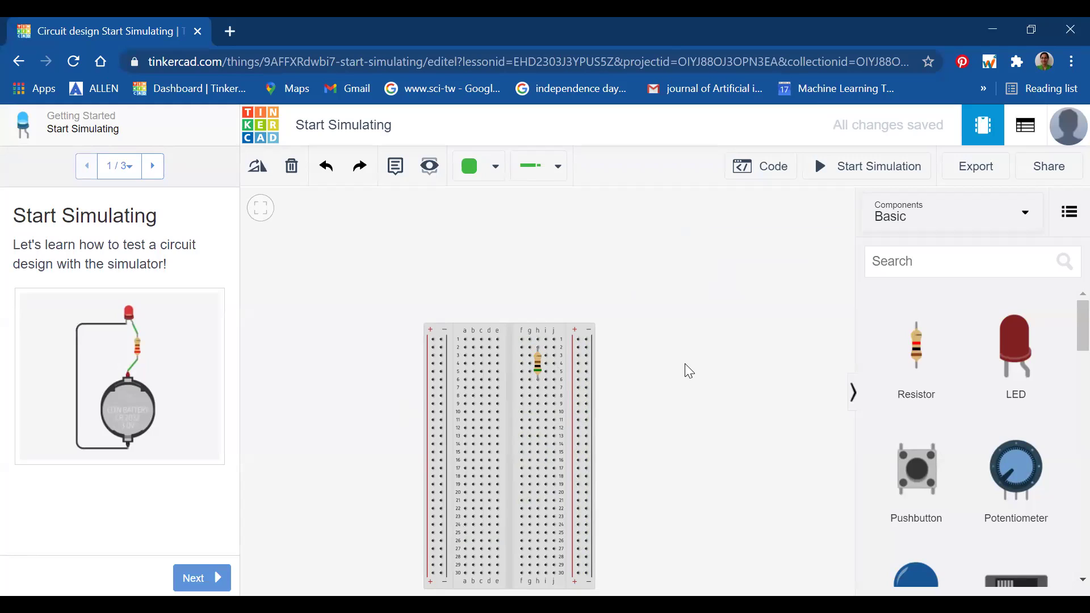
Show the full component library and place a power supply from the instruments just above and left of the breadboard.
click(1026, 220)
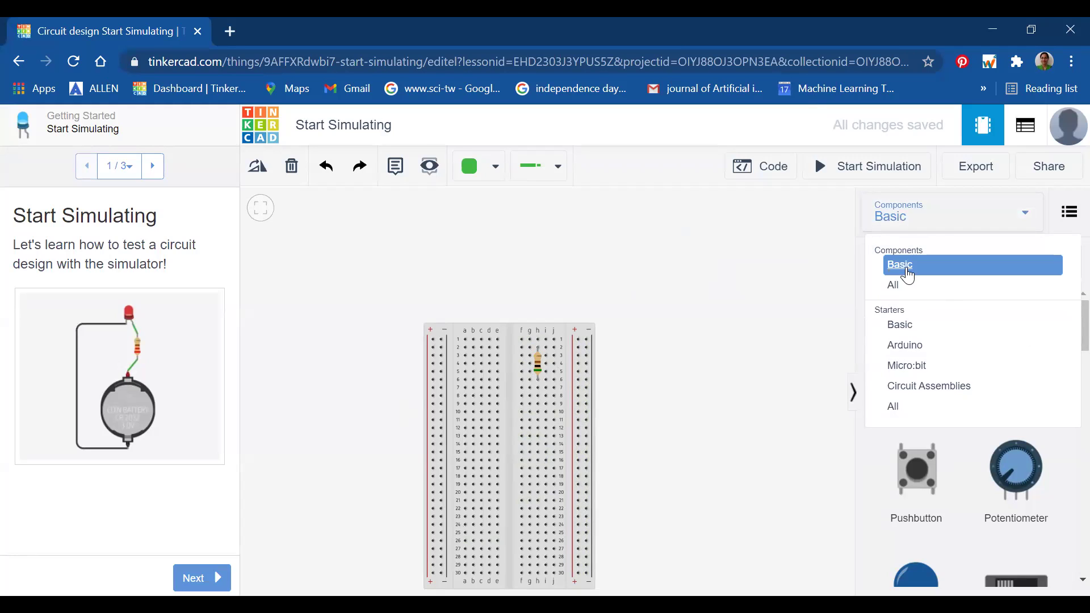
click(912, 290)
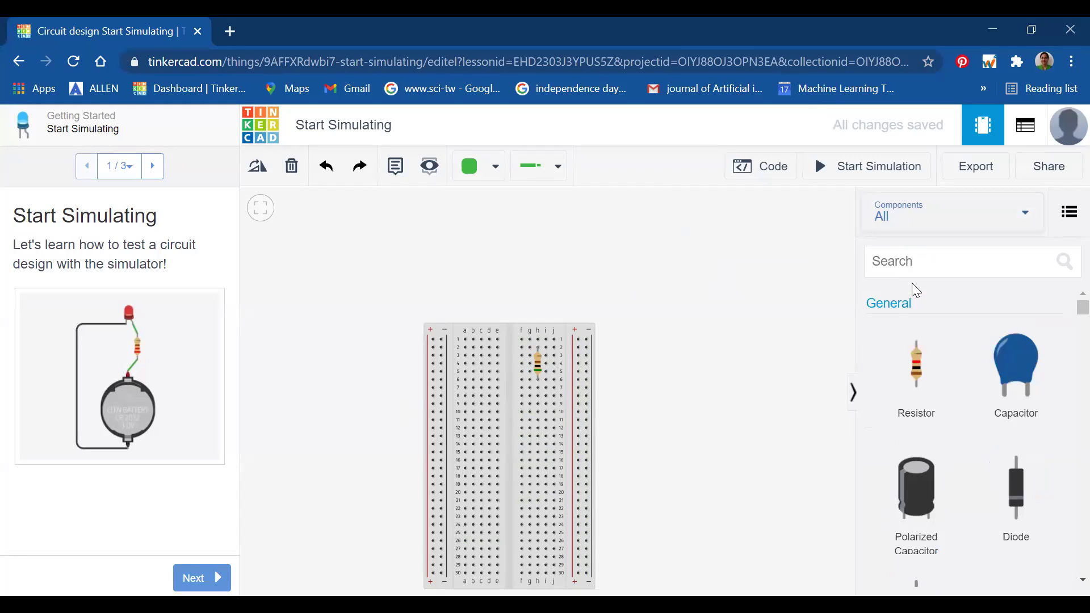
scroll(951, 423, down, 2)
scroll(951, 423, down, 1)
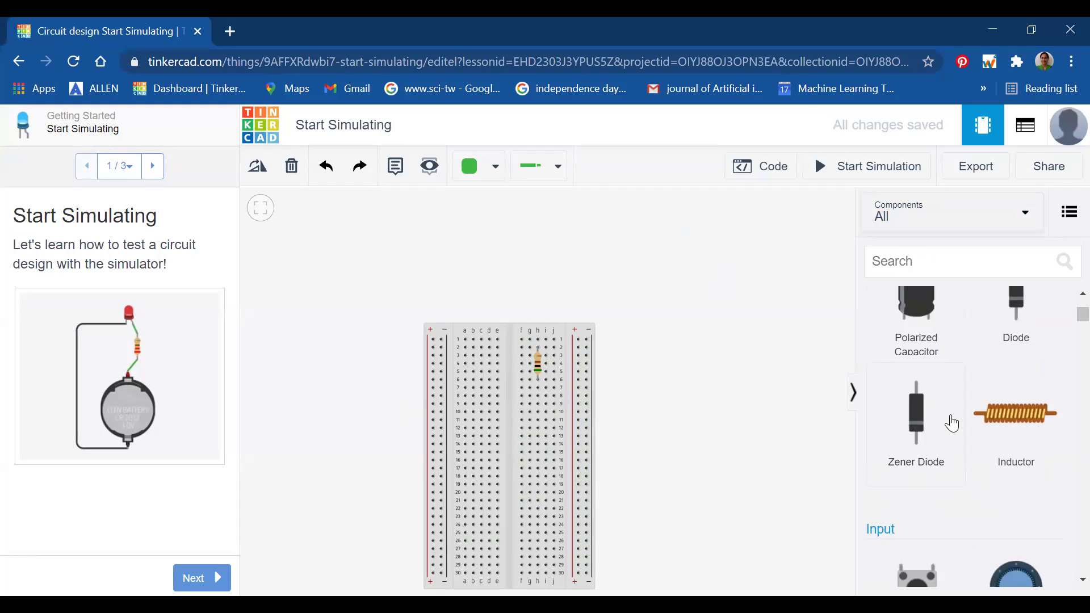
scroll(952, 423, down, 5)
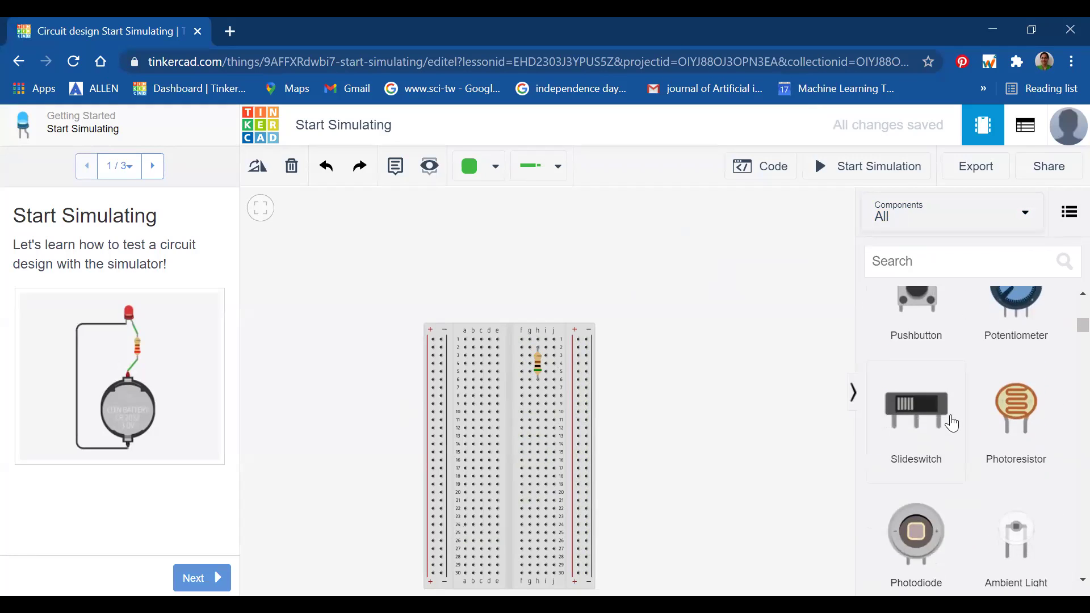
scroll(951, 423, down, 6)
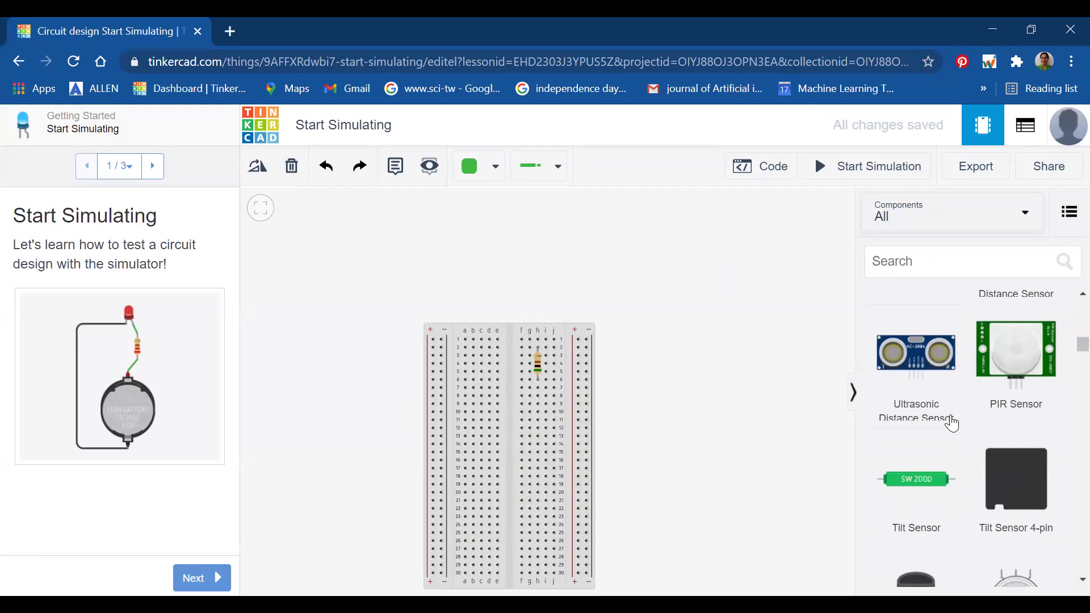
scroll(951, 423, down, 4)
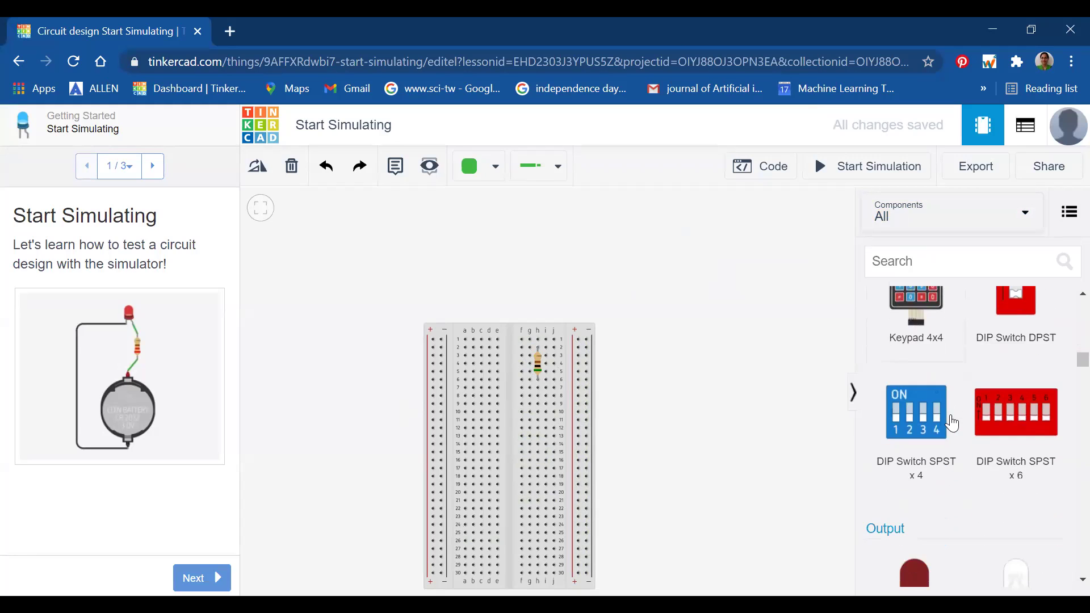
scroll(951, 423, down, 6)
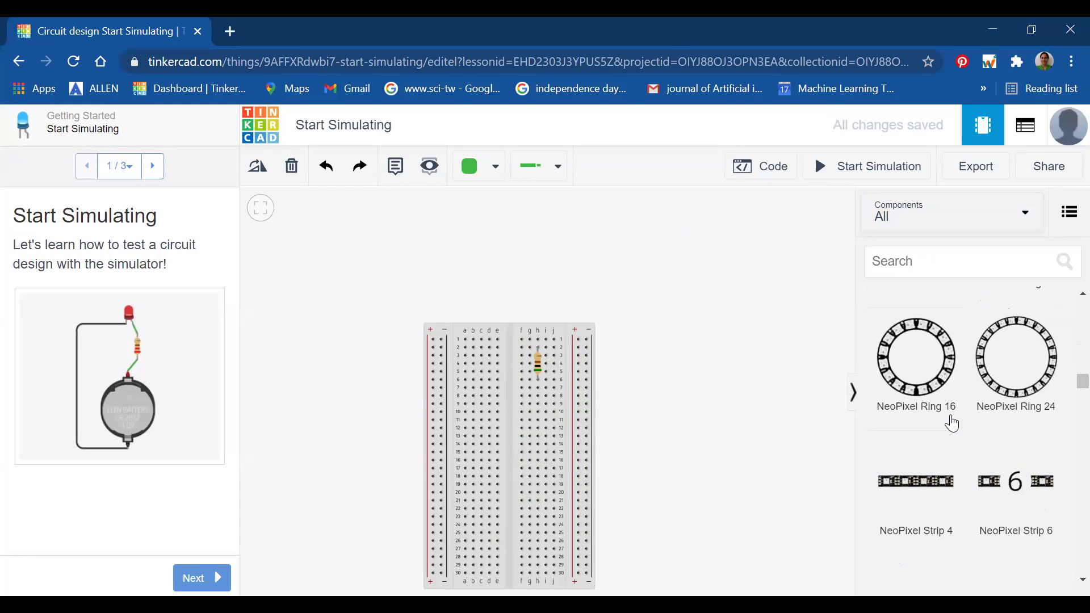
scroll(951, 423, down, 6)
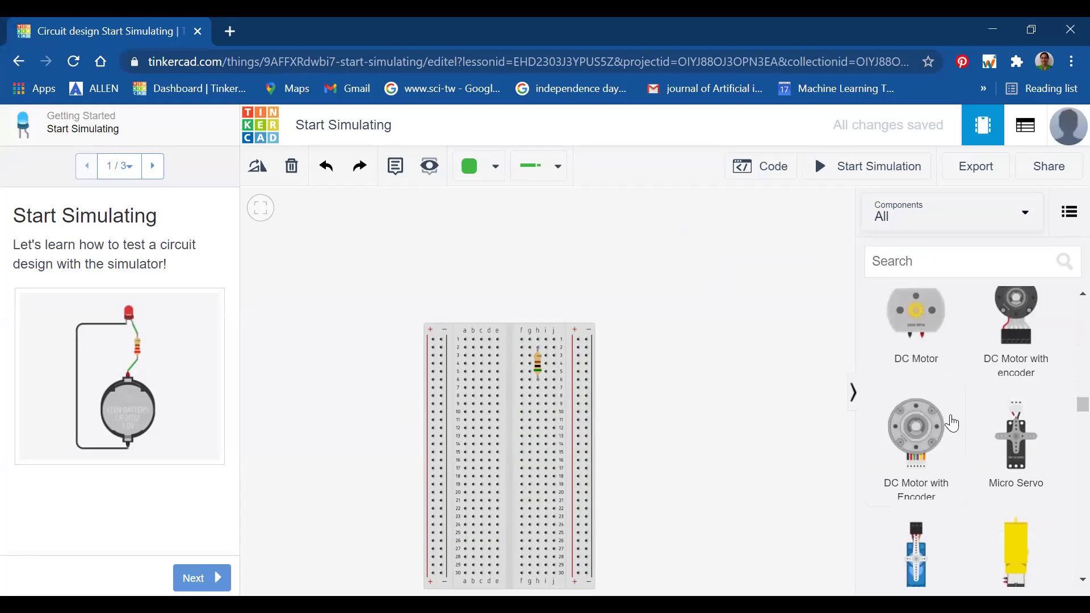
scroll(951, 423, down, 6)
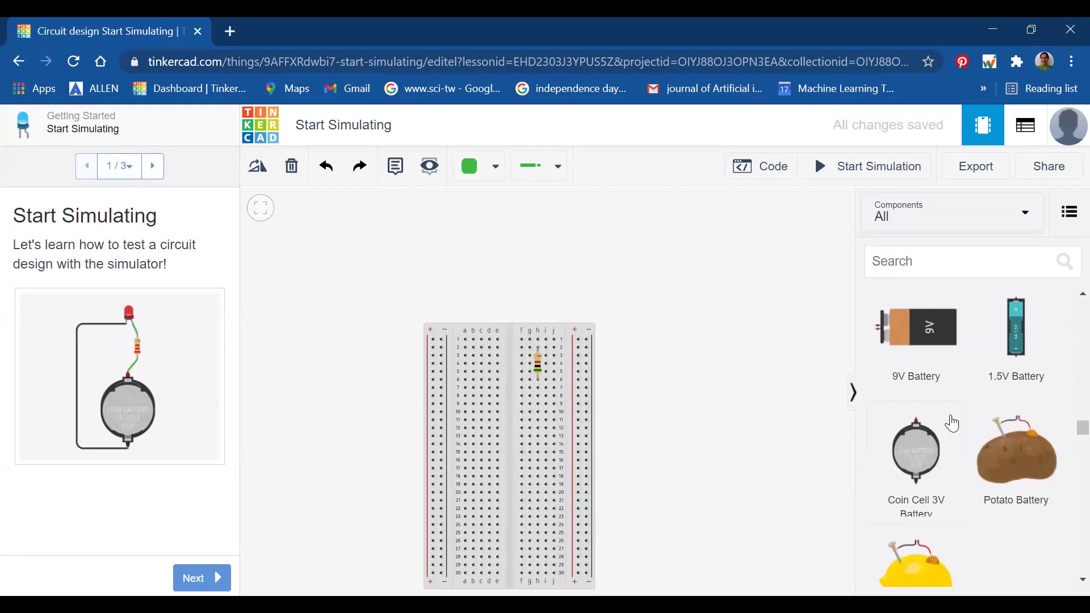
scroll(951, 423, down, 6)
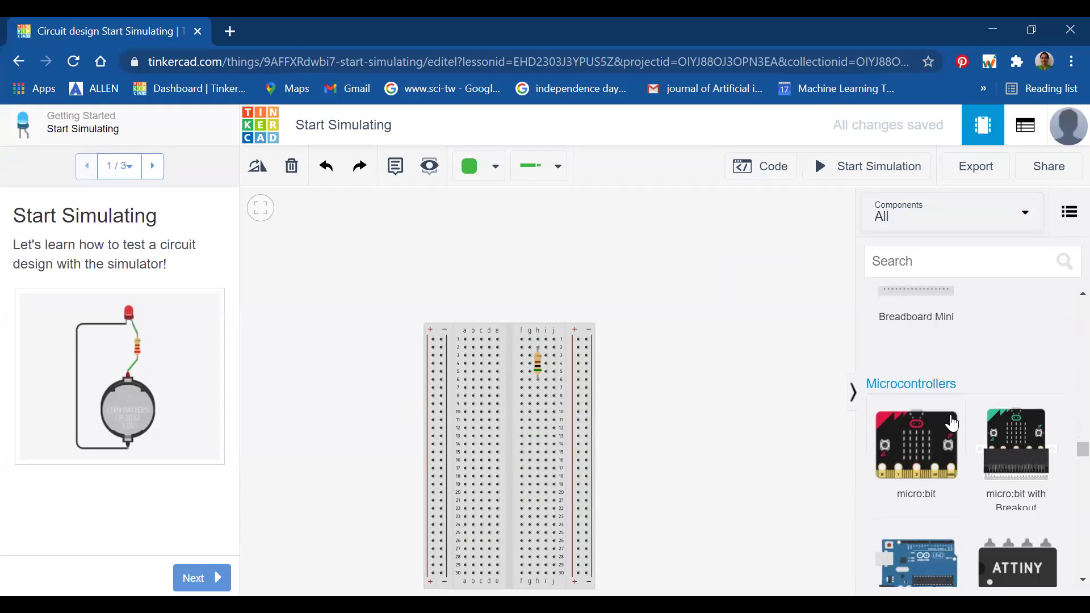
scroll(951, 423, down, 4)
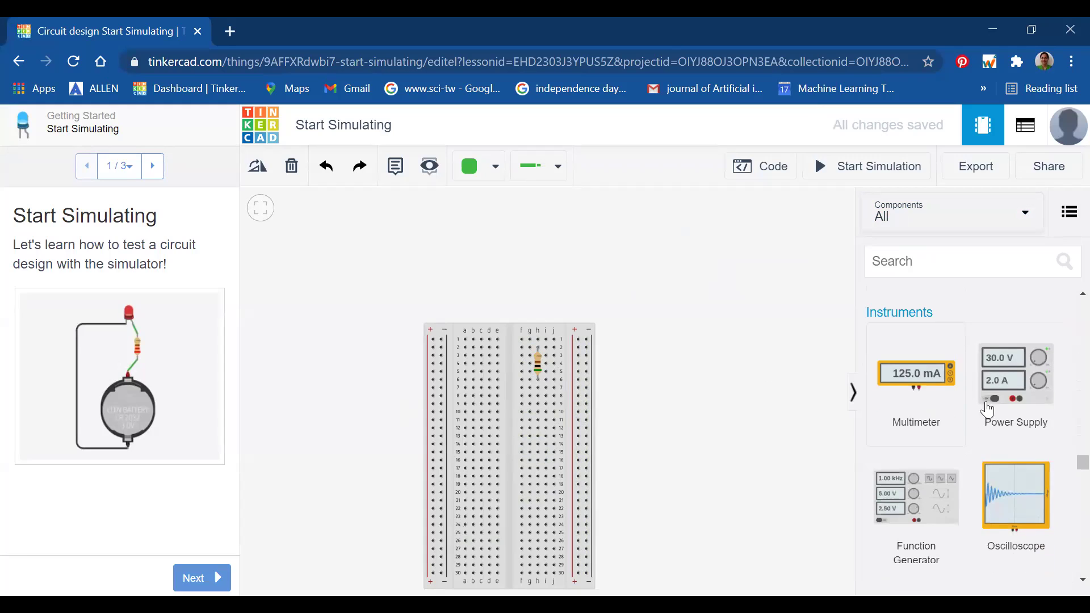
drag(1018, 388, 370, 316)
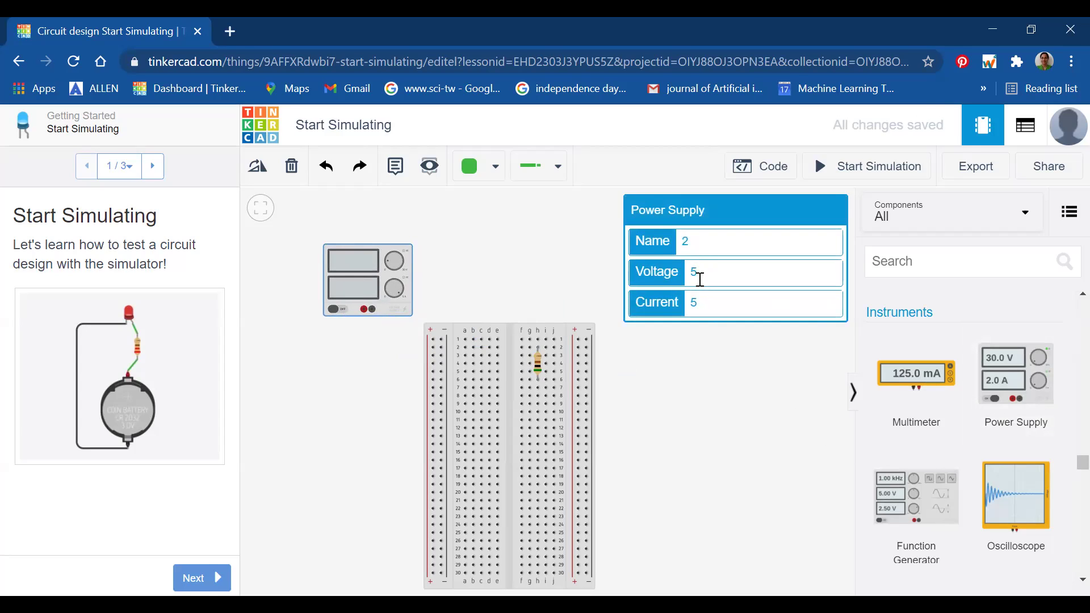
Set the power supply's voltage to 10.
key(BackSpace)
text(10)
click(721, 368)
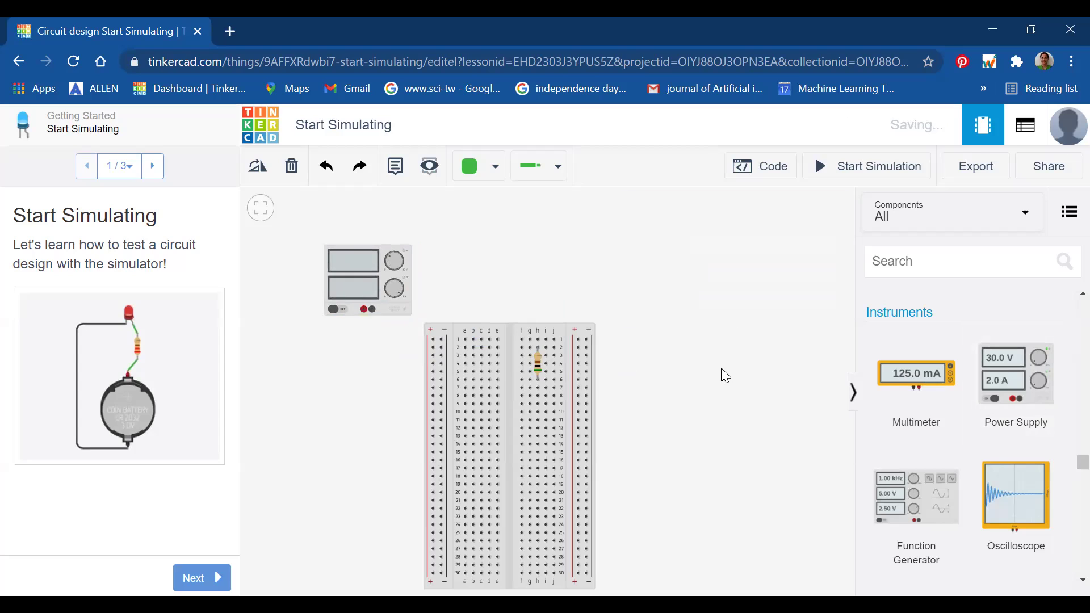
Place an oscilloscope above and to the right of the breadboard.
drag(993, 502, 711, 339)
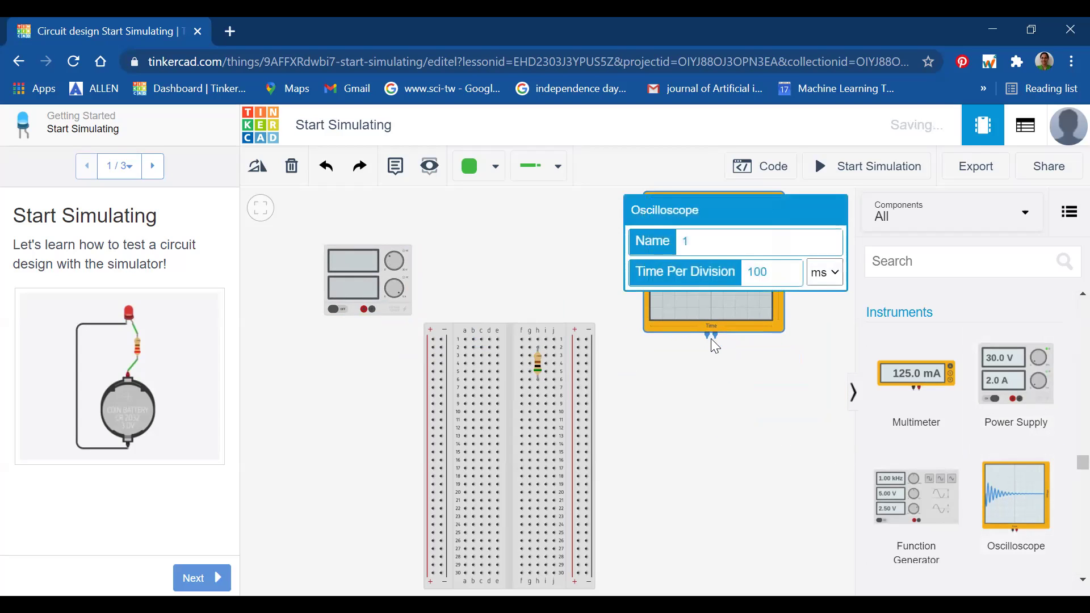
click(744, 366)
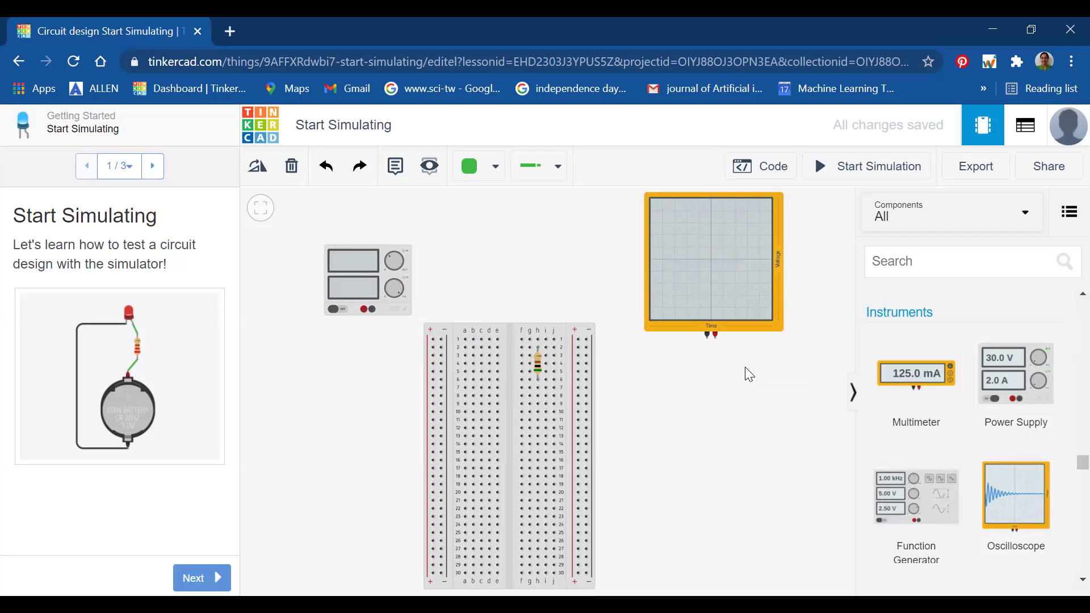
Search the component library for CAPA and place a non-polarized capacitor on the breadboard, right of the resistor.
scroll(918, 368, up, 3)
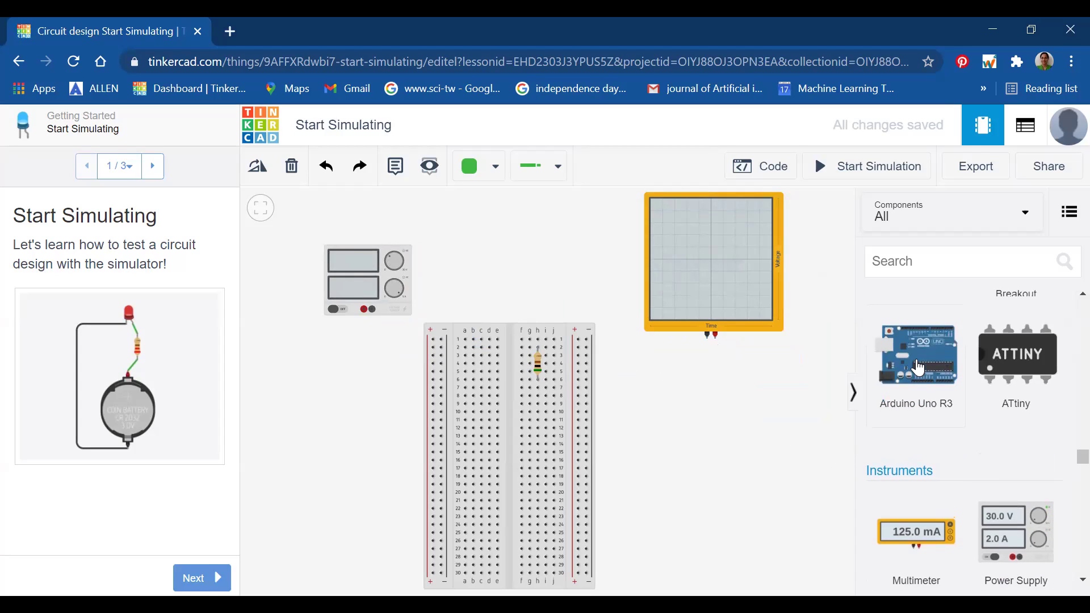
click(942, 264)
text(CAPA)
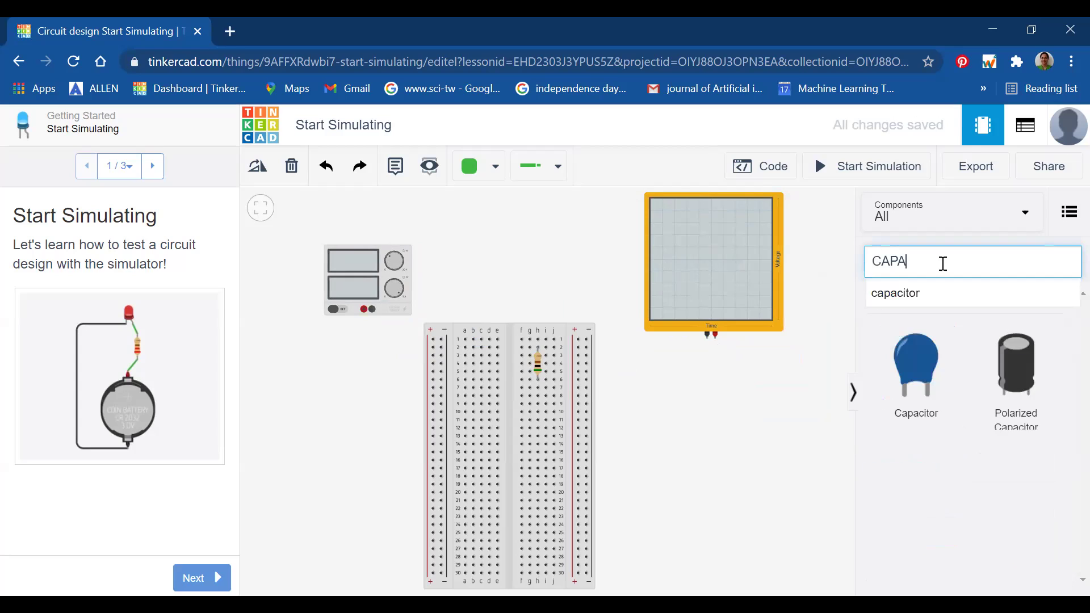
click(914, 374)
drag(668, 437, 566, 388)
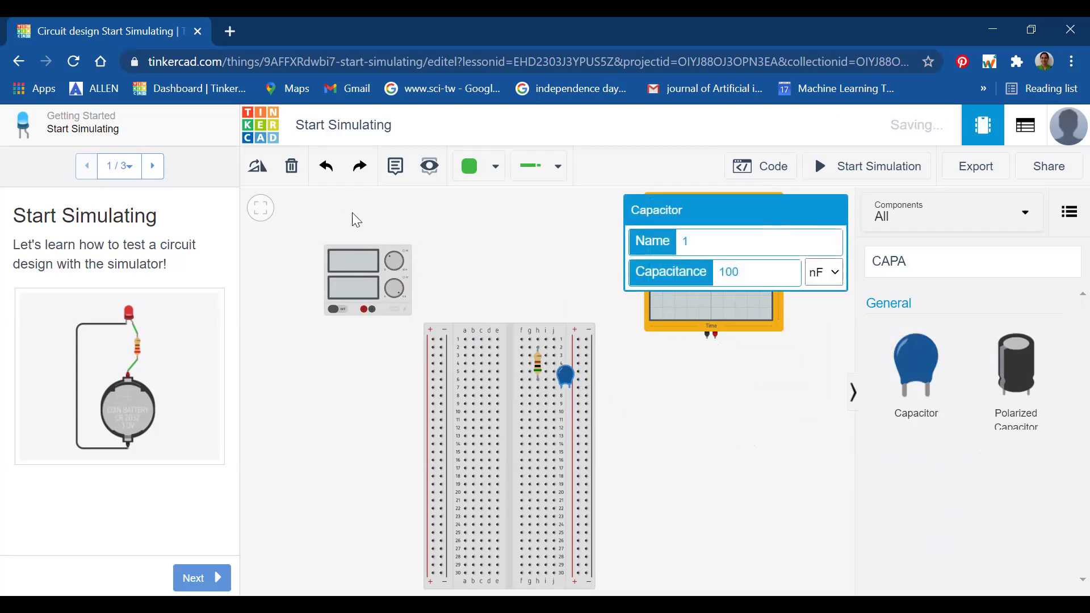
Rotate the capacitor a quarter turn and seat its leads in holes i6 and i7, next to the resistor's lower lead.
click(258, 172)
click(258, 172)
click(258, 172)
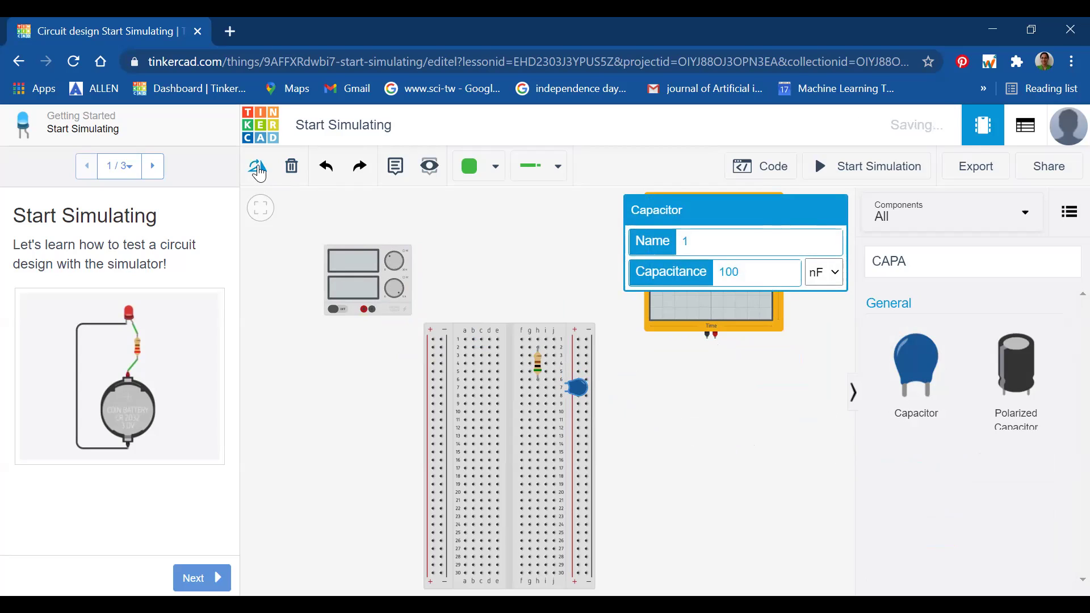
drag(572, 384, 567, 387)
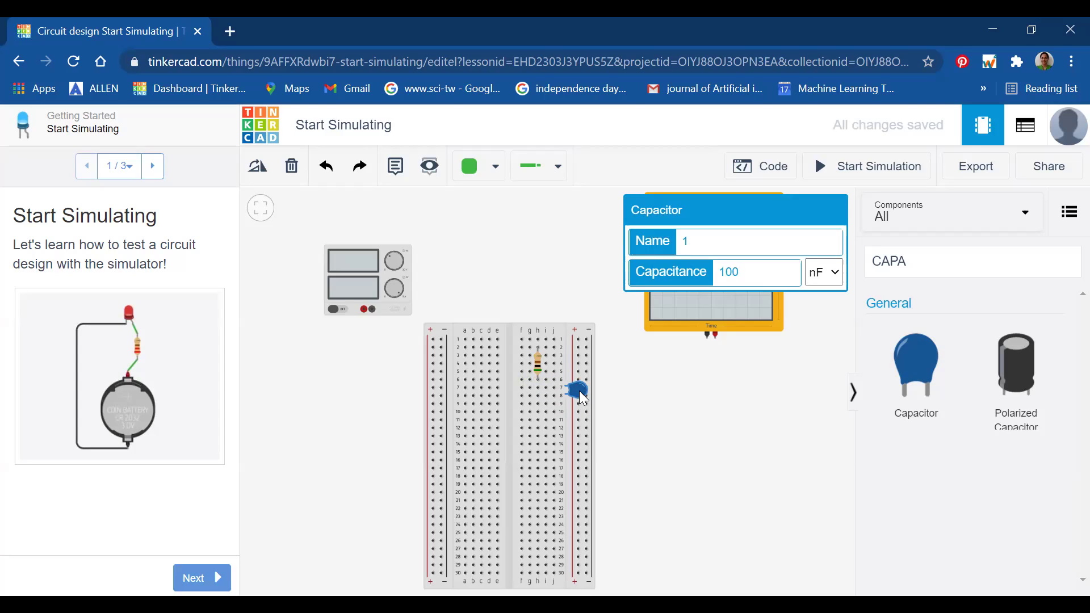
click(556, 388)
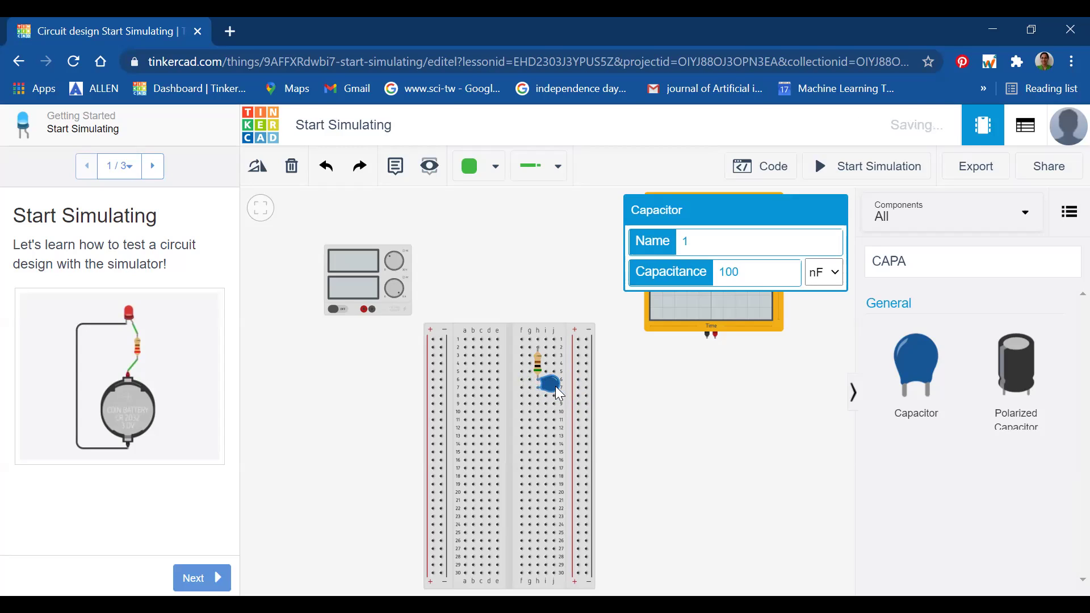
drag(552, 383, 558, 384)
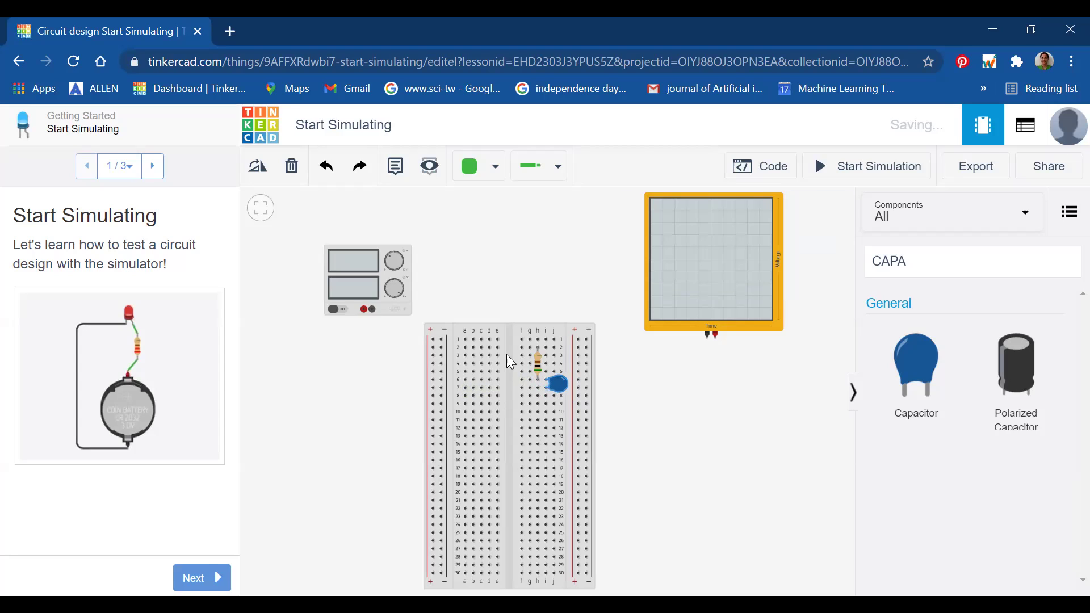
click(364, 310)
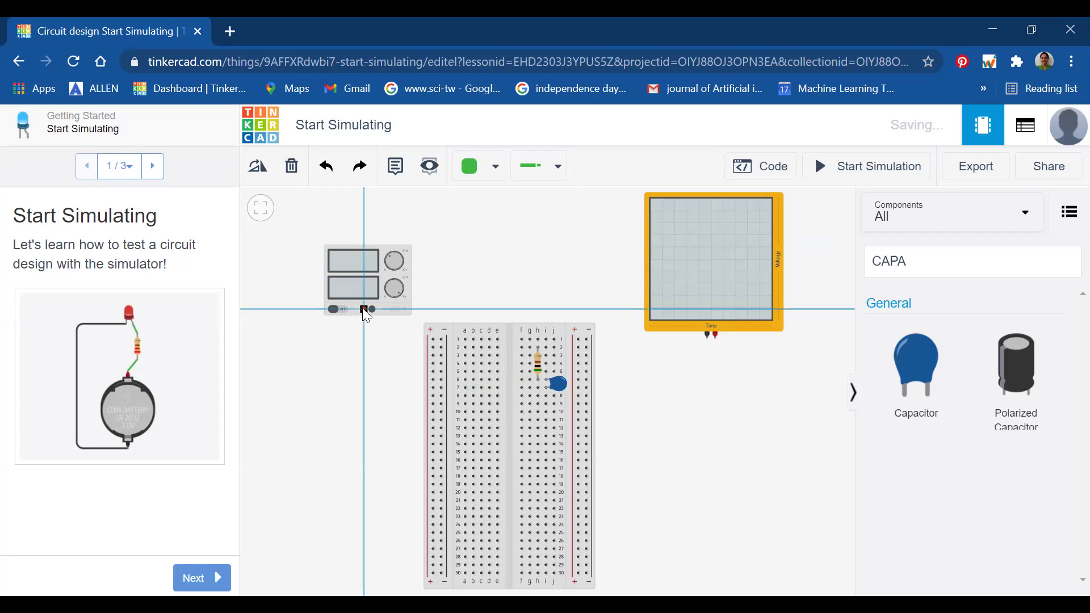
click(365, 345)
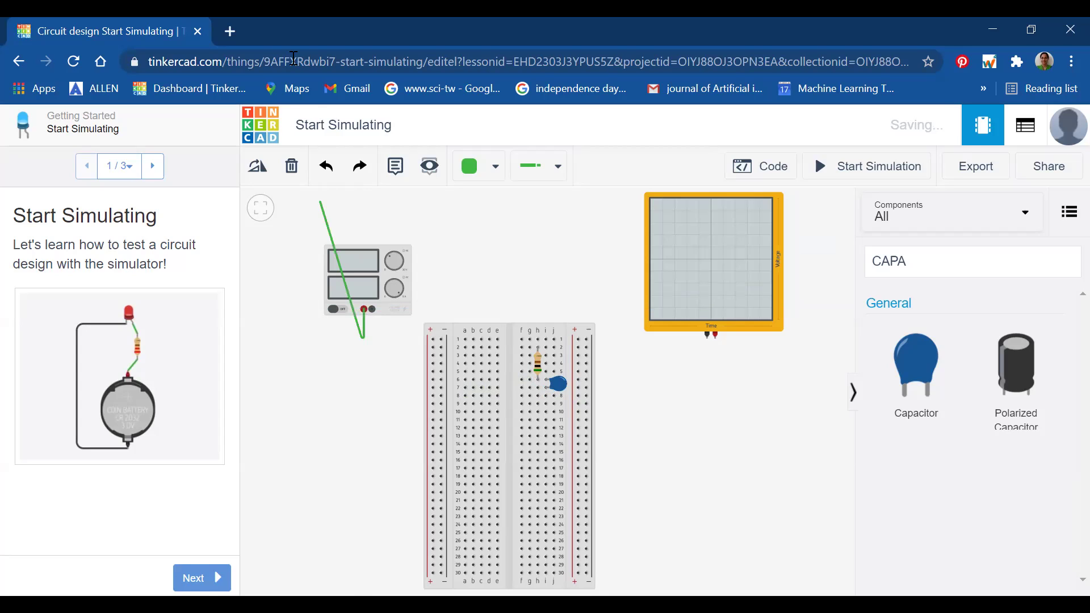
click(326, 168)
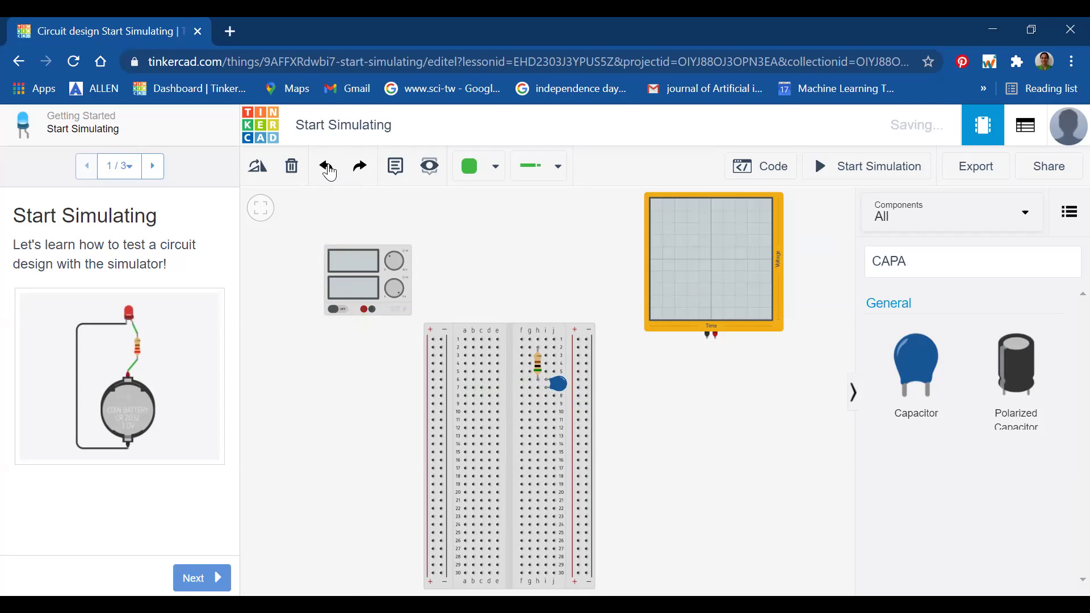
Wire the power supply's negative terminal to hole f7 and, with a red wire, its positive terminal to hole f2.
click(371, 310)
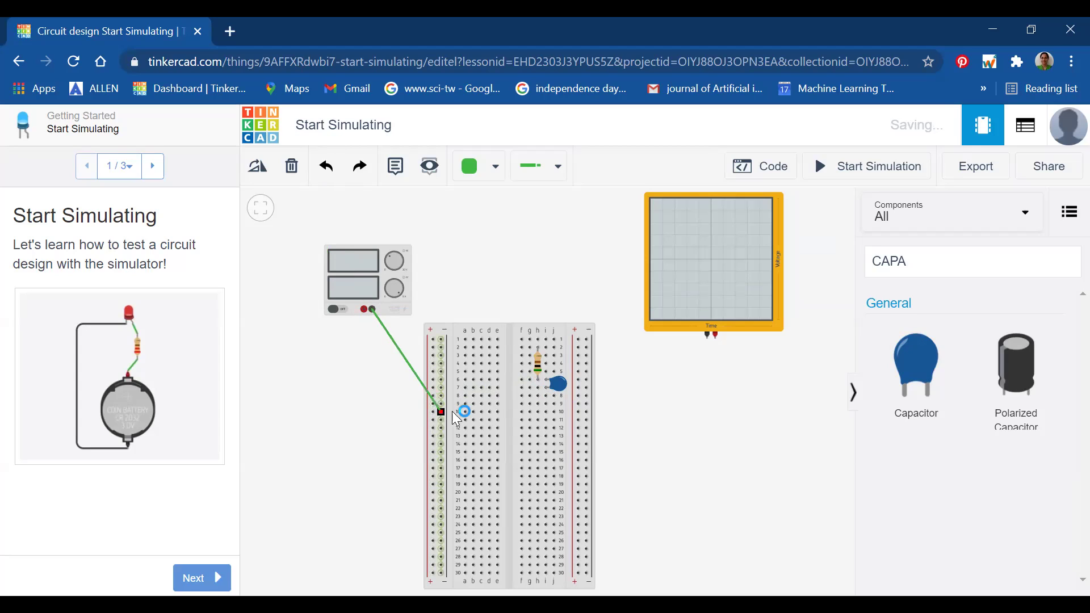
click(521, 388)
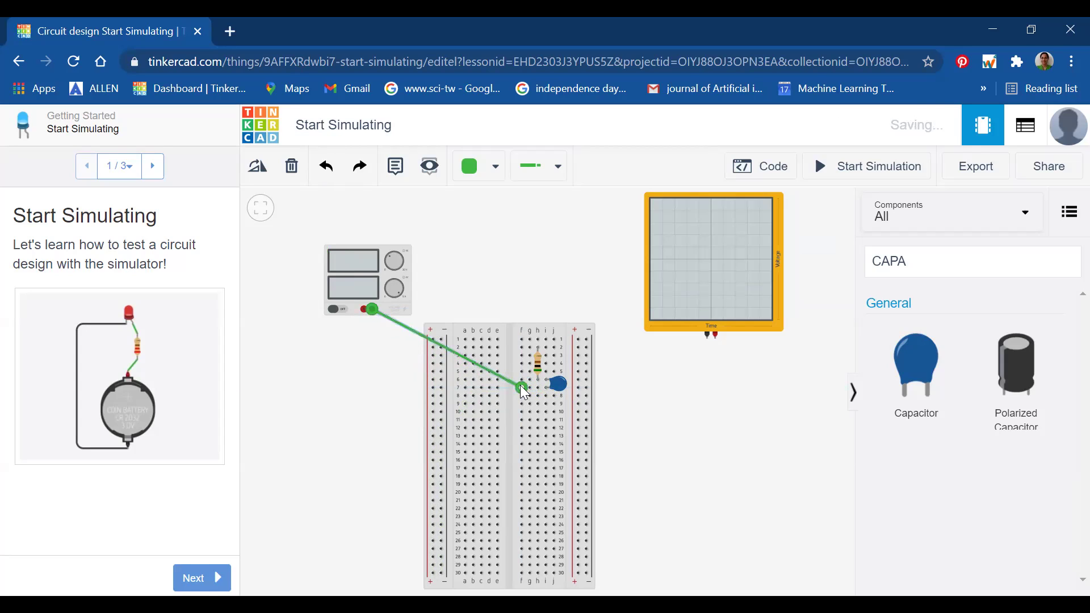
click(362, 309)
click(522, 347)
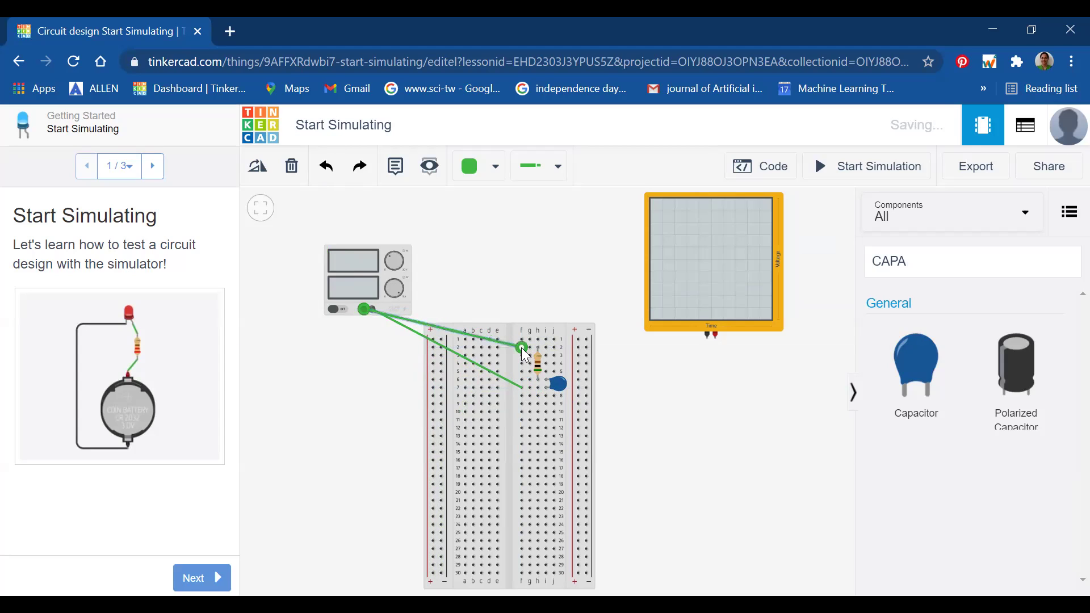
click(495, 168)
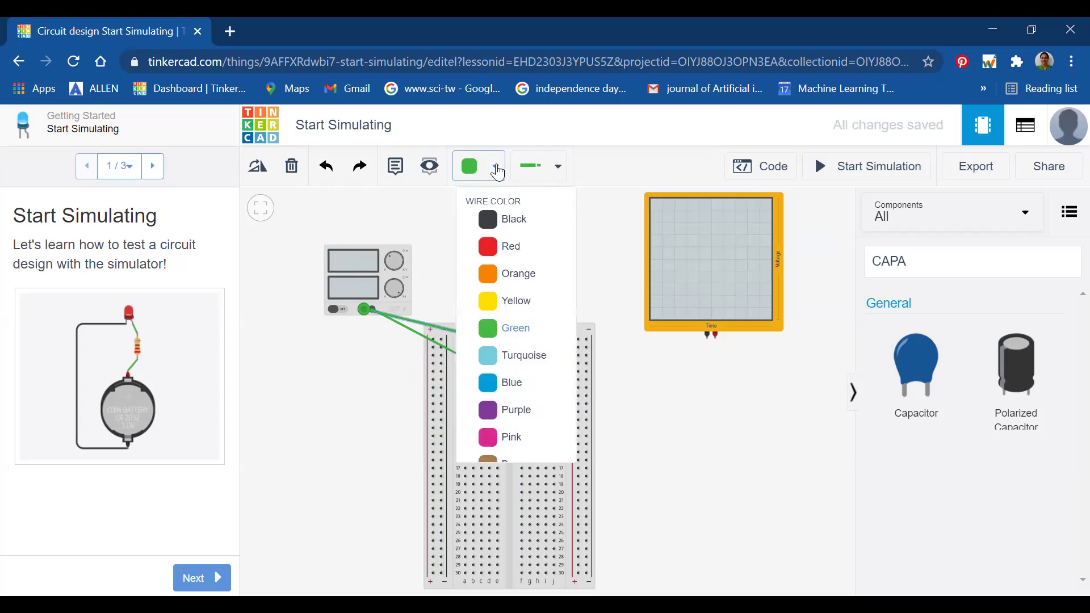
click(507, 255)
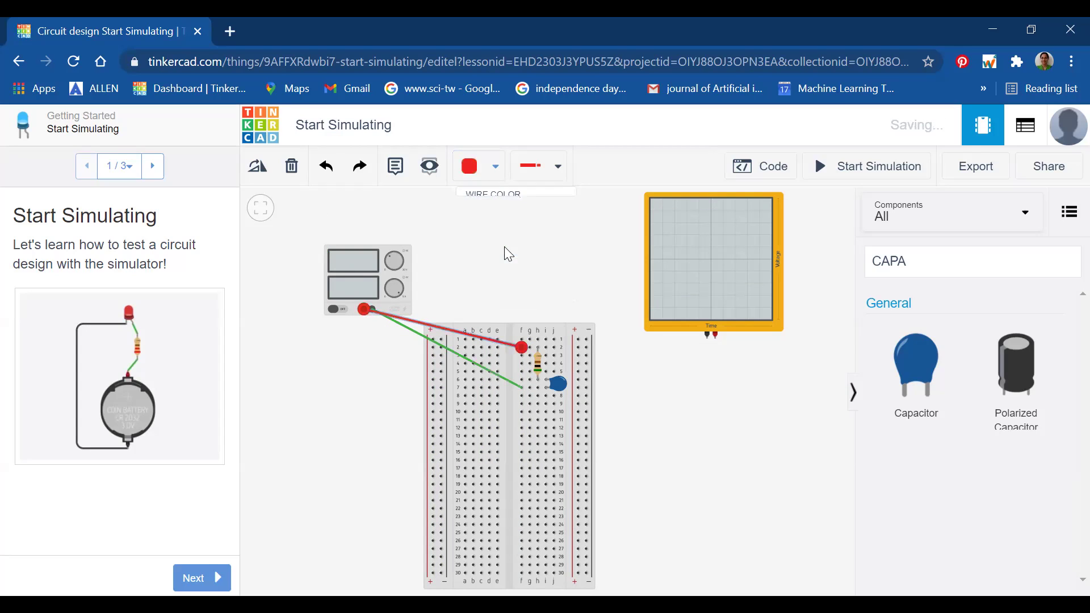
Wire the oscilloscope across the capacitor, its positive terminal to hole g6 and its negative terminal to hole g7.
click(716, 337)
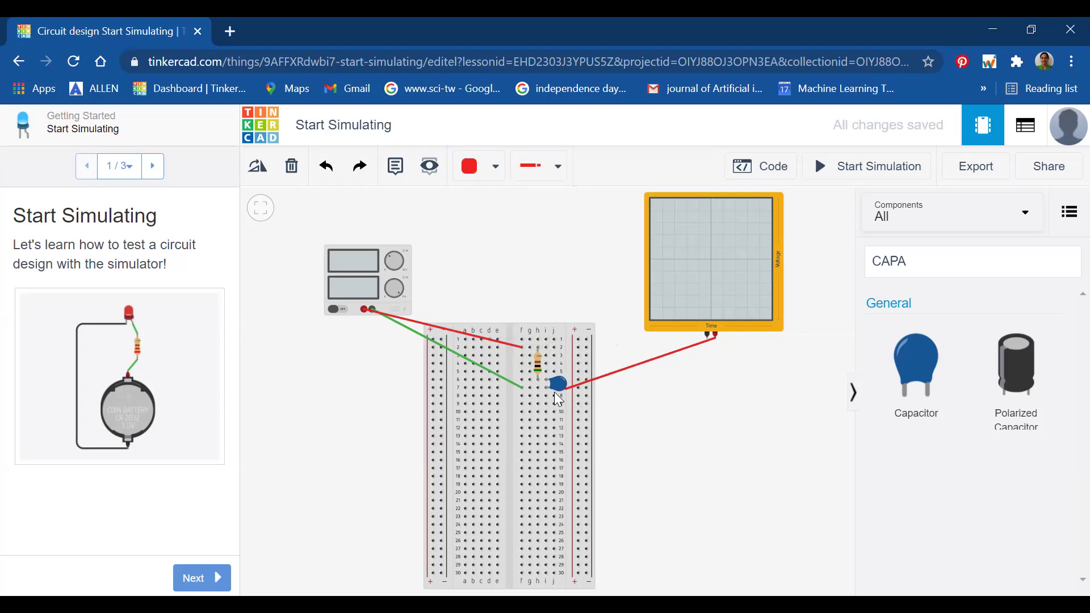
click(527, 379)
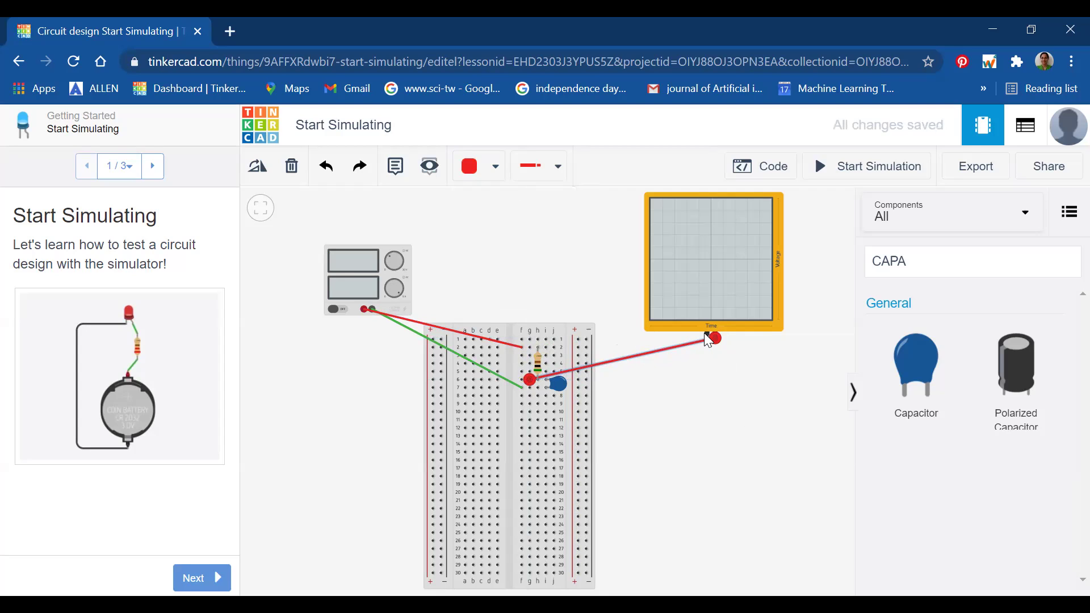
drag(706, 334, 732, 291)
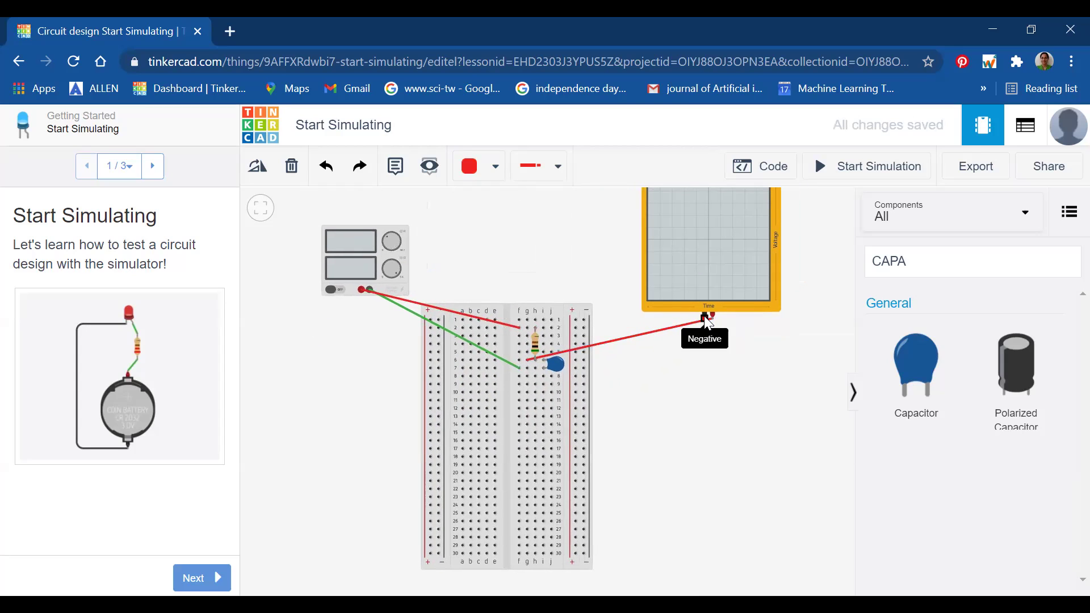
click(704, 316)
click(535, 368)
drag(535, 369, 529, 369)
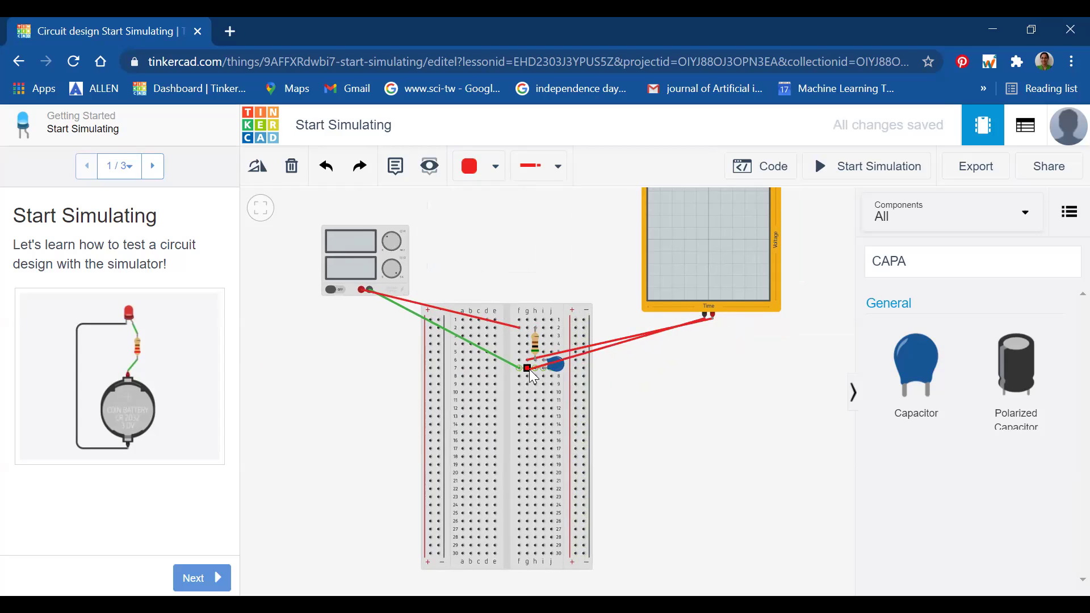
click(795, 409)
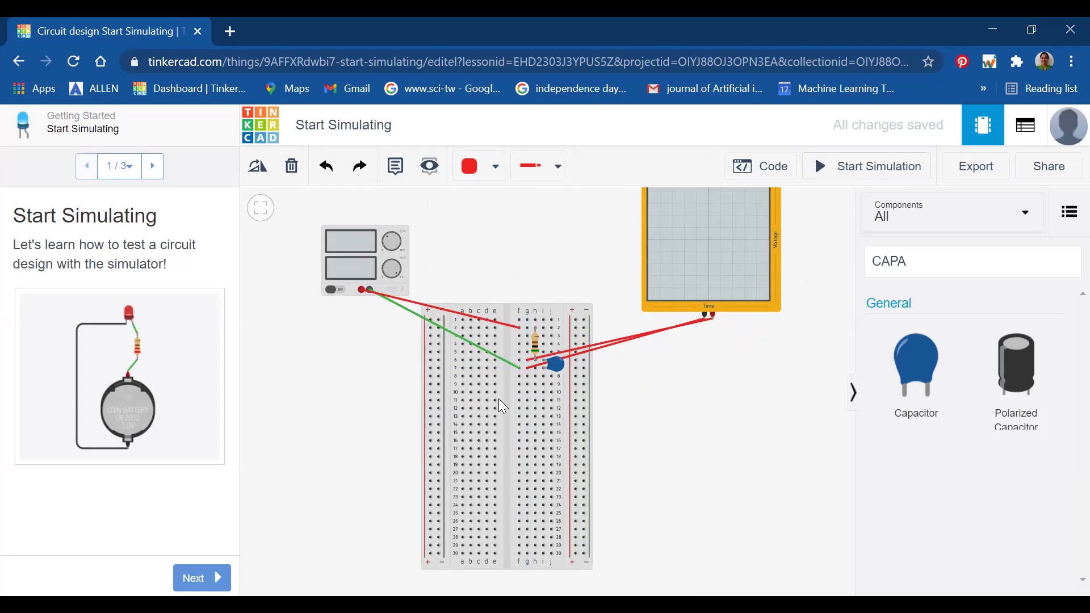
Set the capacitor's capacitance to 1 µF, then run the simulation and stop it.
click(559, 369)
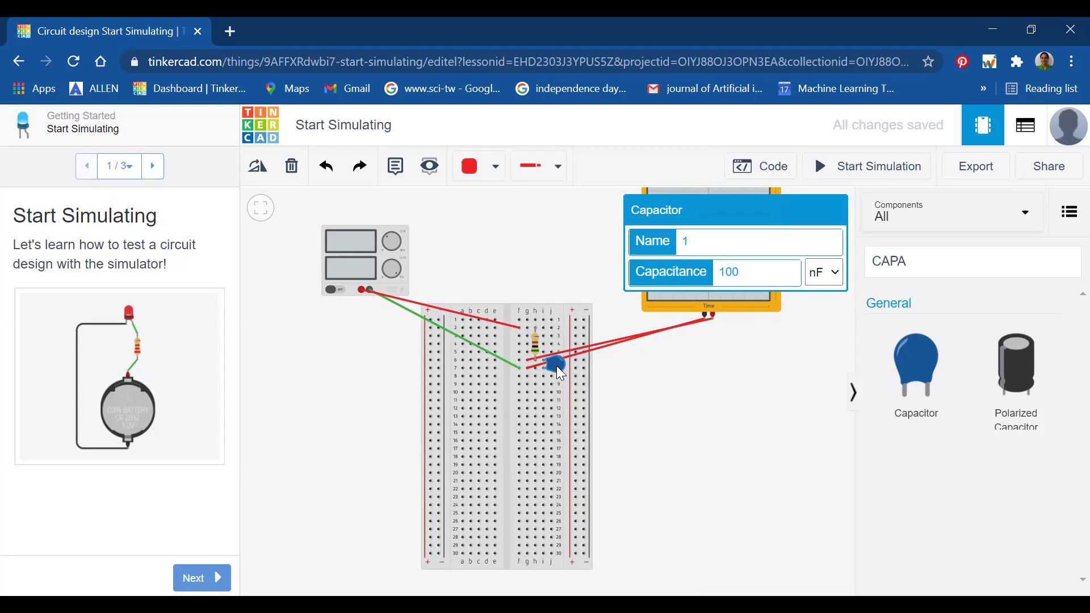
click(837, 276)
click(821, 357)
key(BackSpace)
key(BackSpace)
click(752, 426)
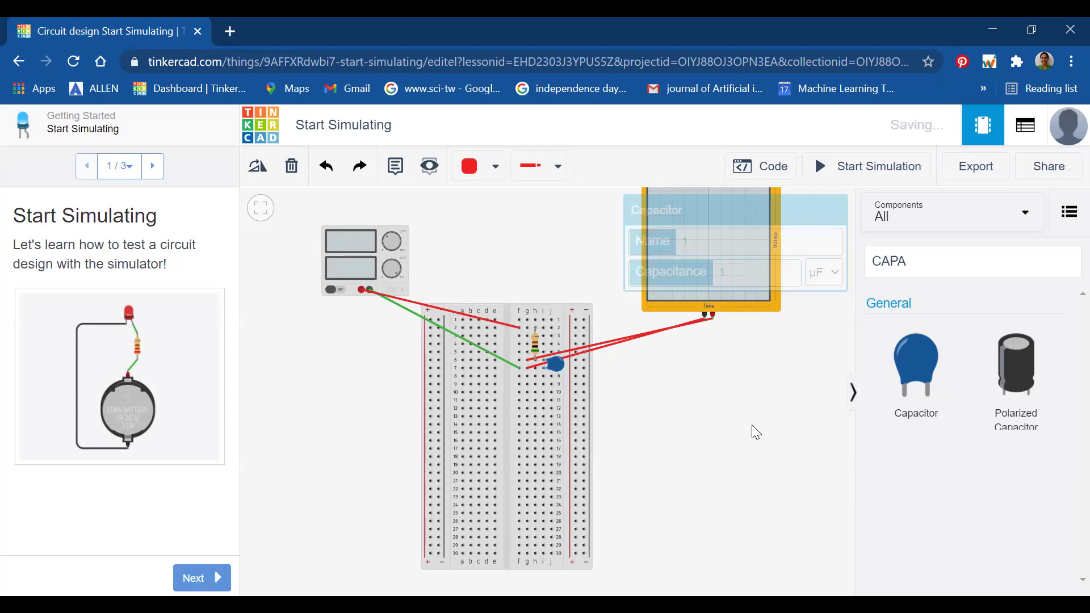
click(857, 171)
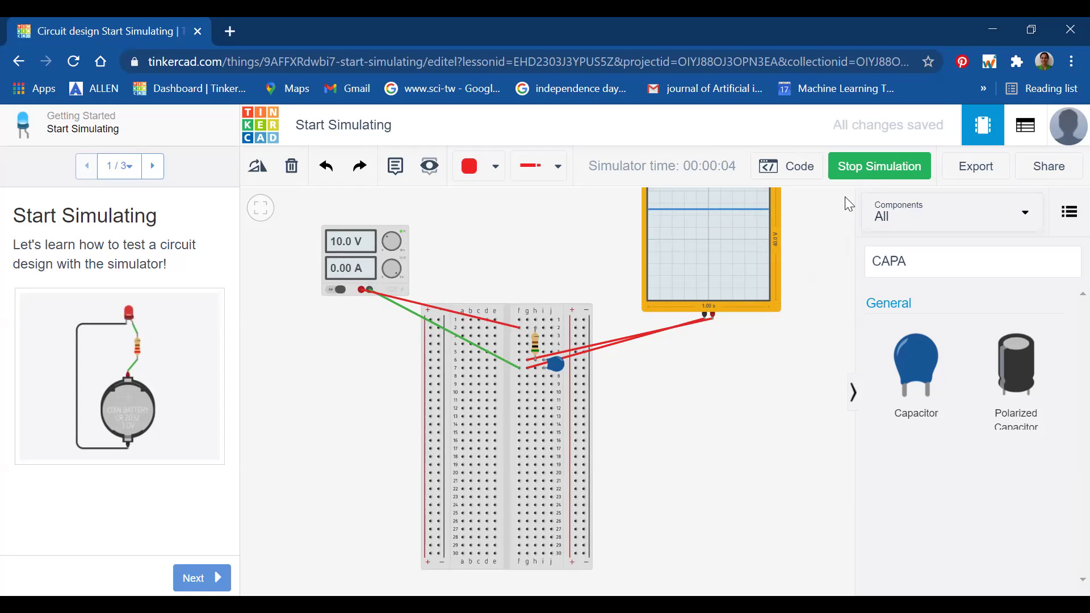
click(869, 169)
Set the oscilloscope's time per division to 100 µs and run the simulation twice, stopping it after each run.
click(739, 277)
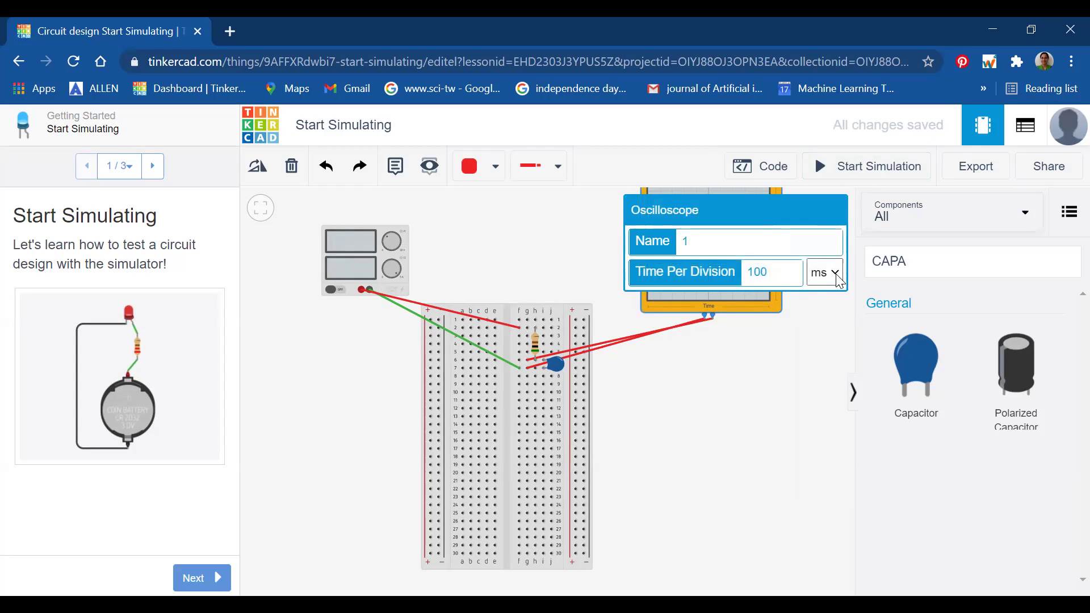
click(834, 273)
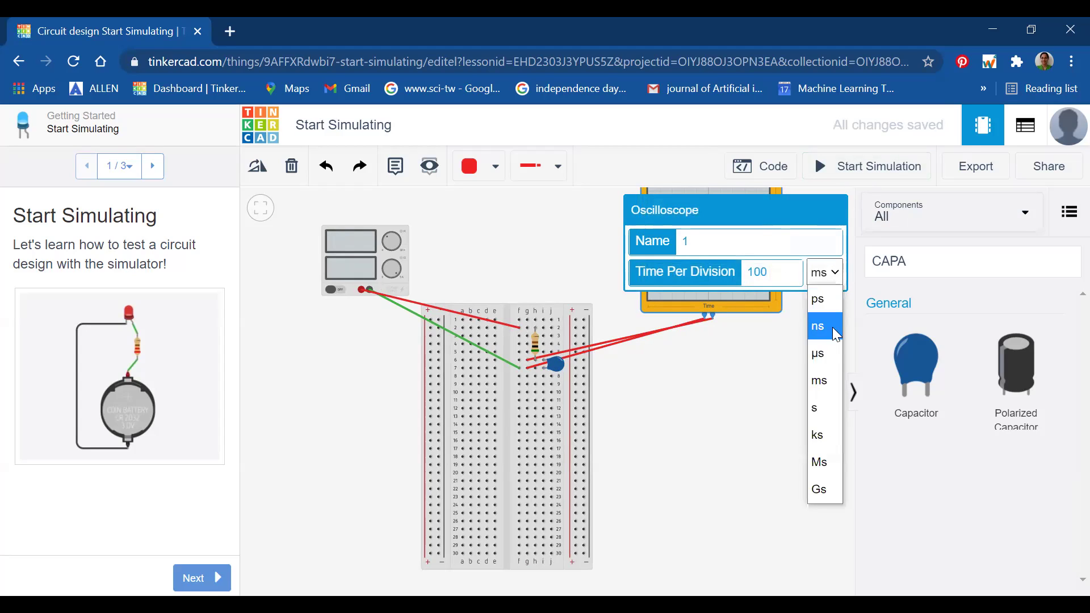
click(835, 356)
click(797, 380)
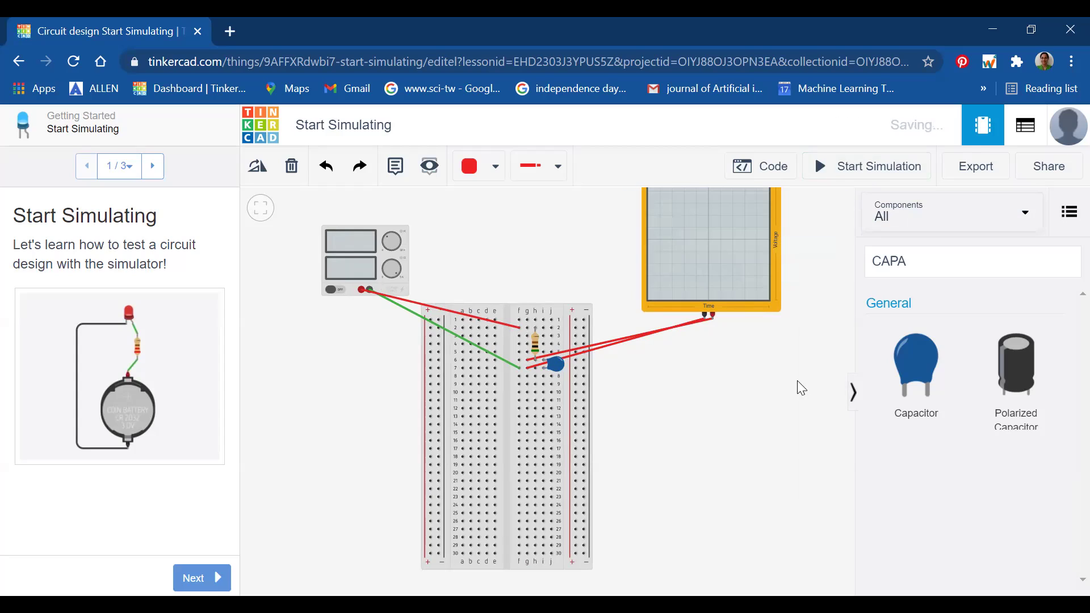
click(833, 168)
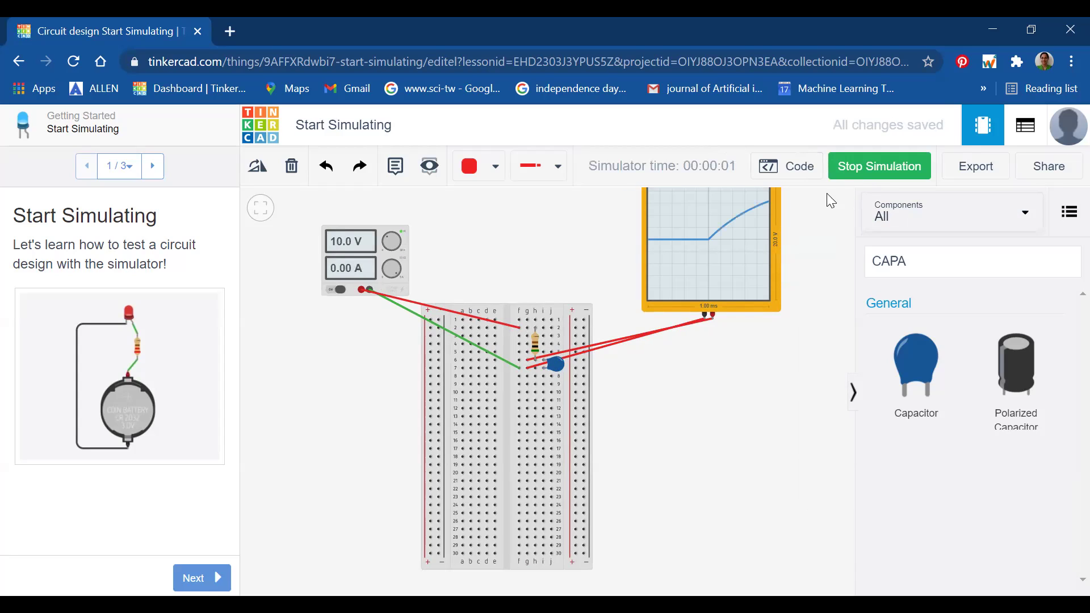
click(848, 172)
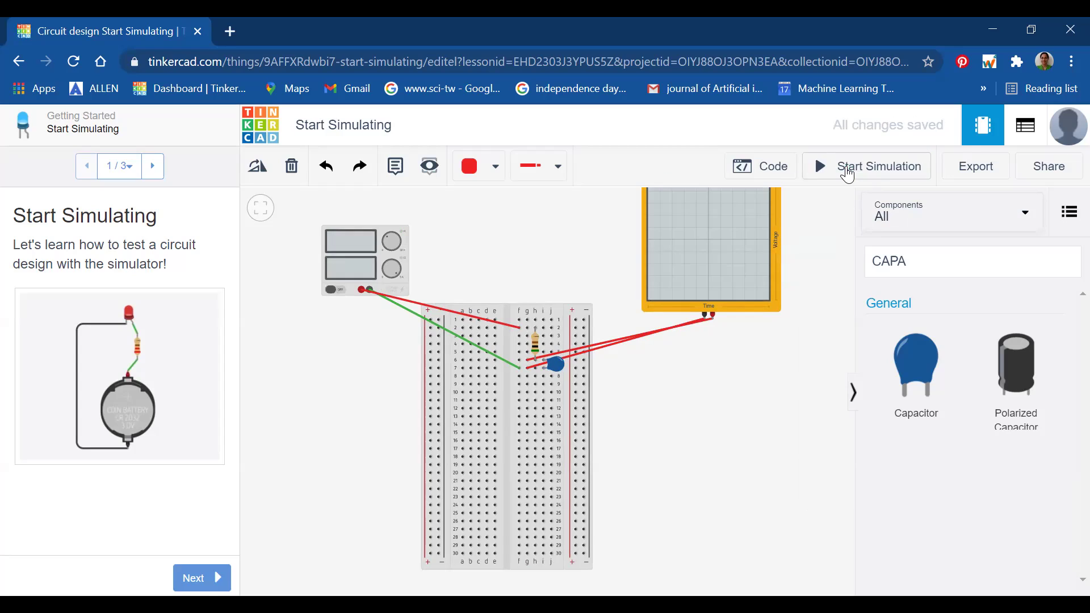
click(848, 172)
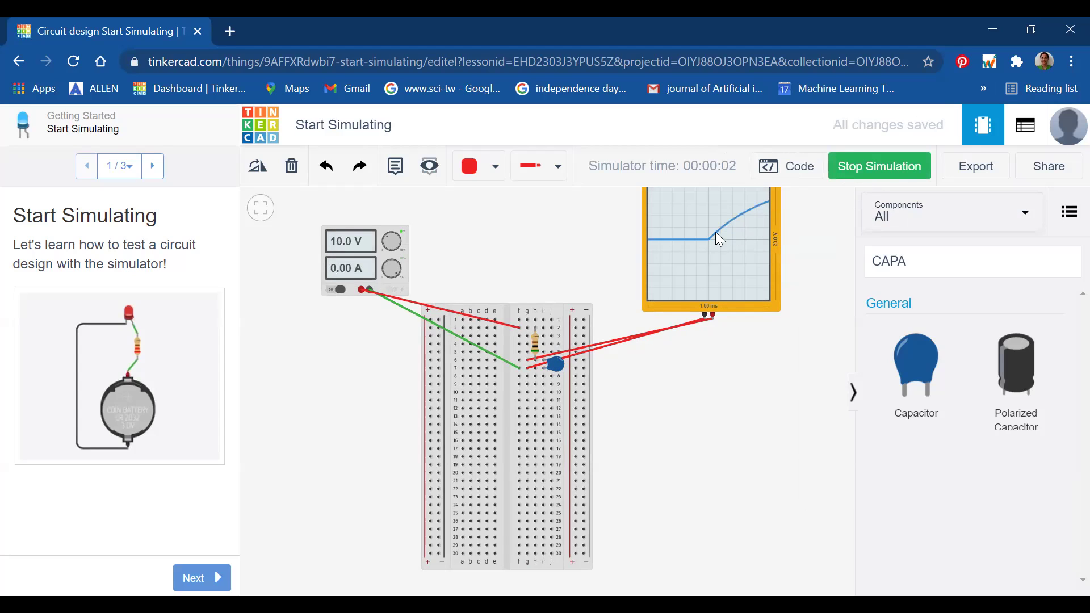
click(861, 168)
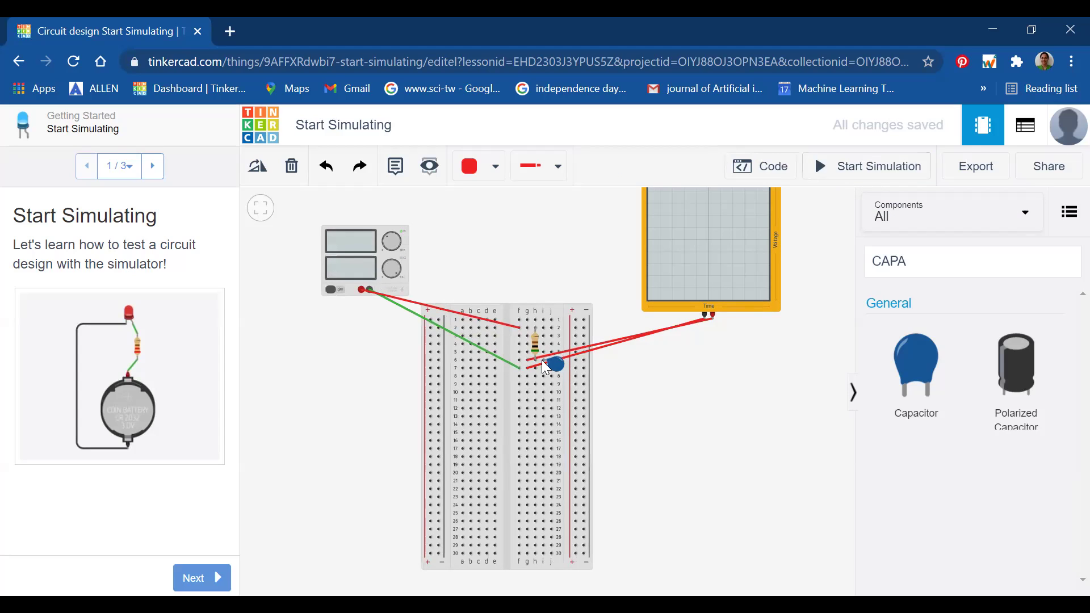
Set the resistor's resistance to 200 Ω.
click(534, 342)
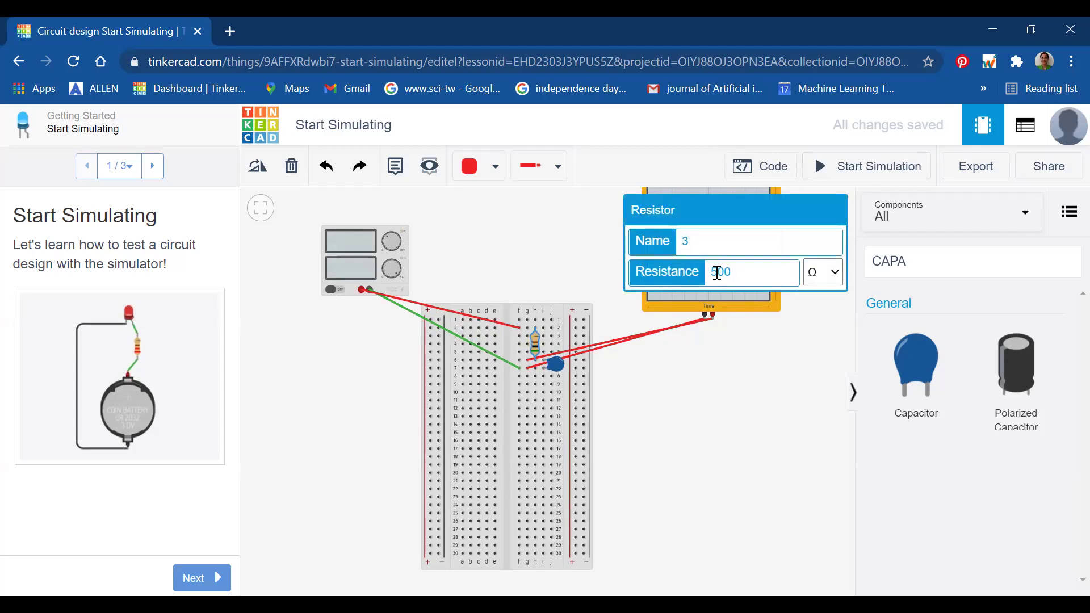
click(717, 272)
key(BackSpace)
text(2)
click(744, 492)
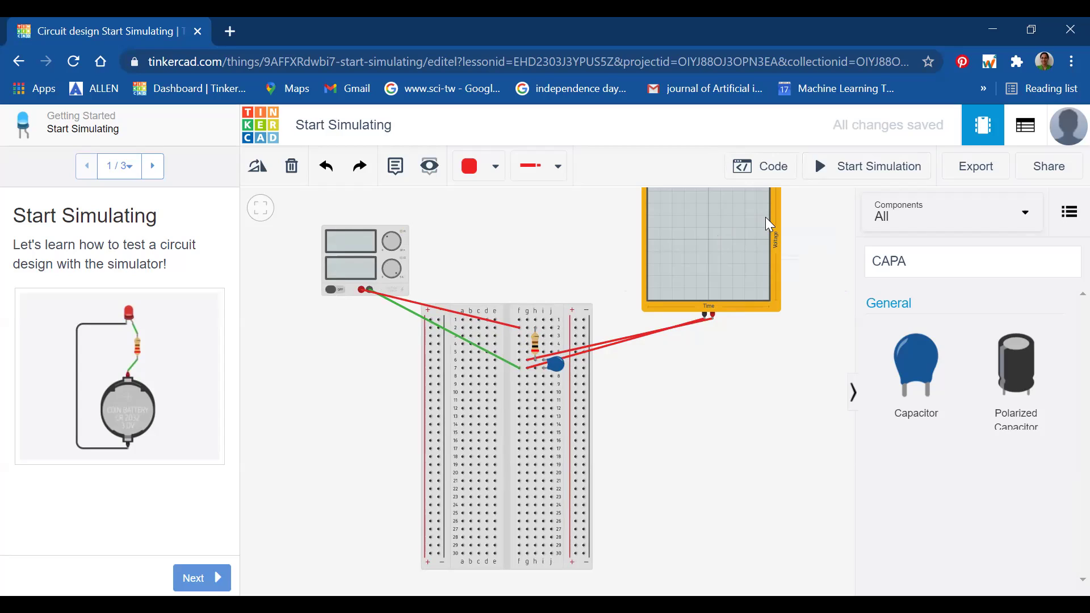
Move the oscilloscope down so its whole screen is in view, then run the simulation and stop it.
click(715, 270)
drag(774, 271, 774, 303)
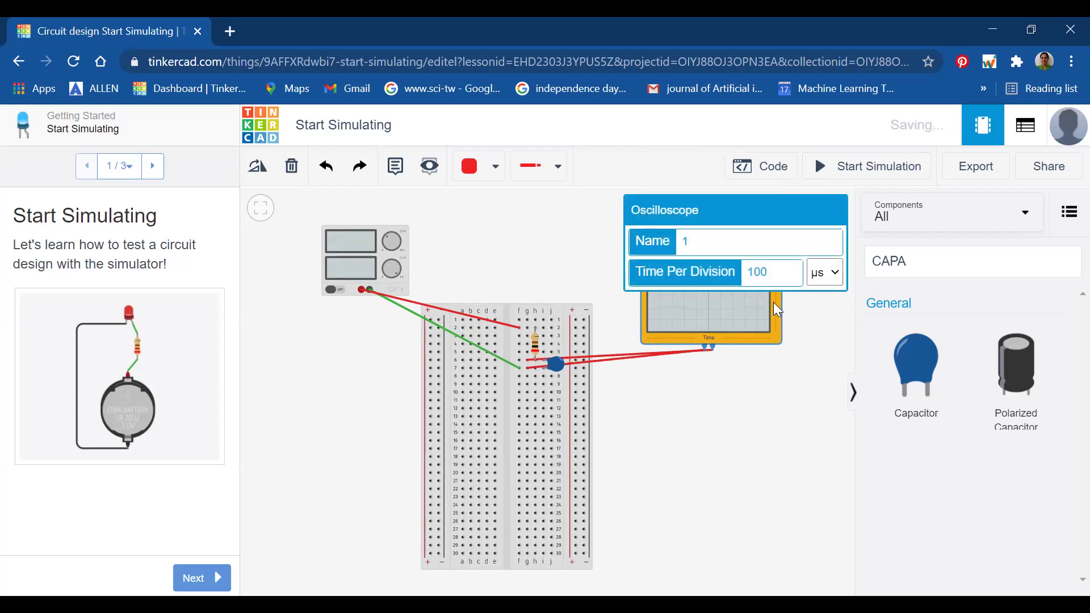
click(827, 169)
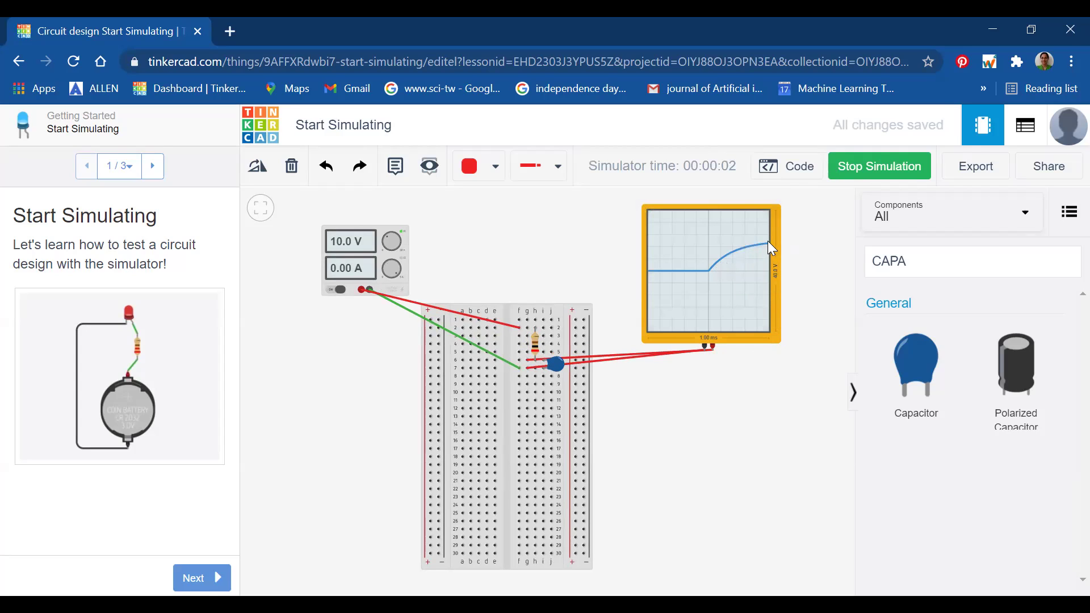
click(850, 170)
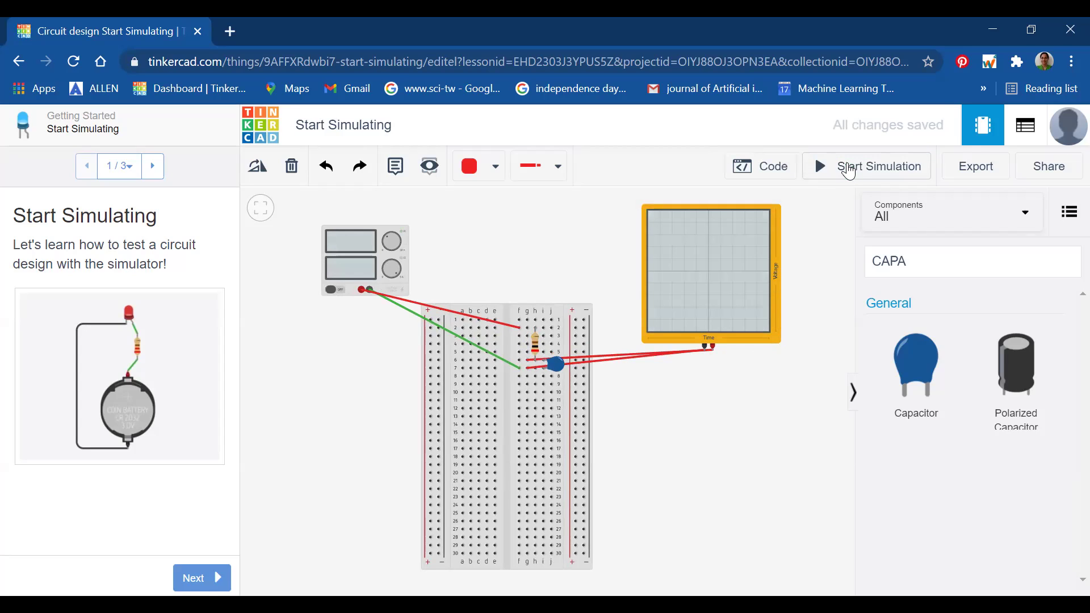
Set the resistor's resistance to 100 Ω, then run the simulation and stop it.
click(535, 341)
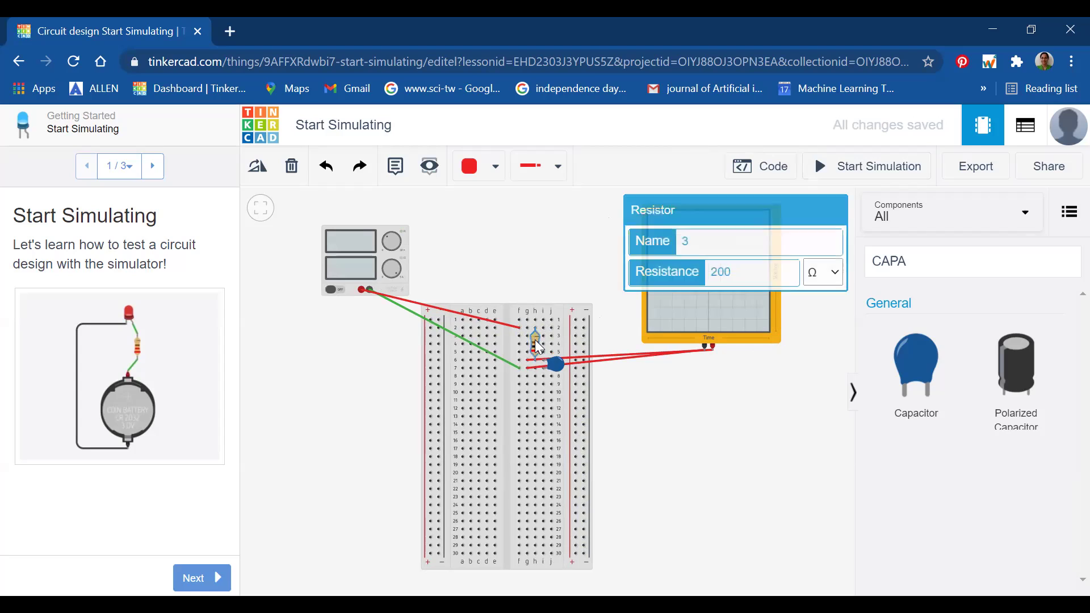
click(718, 268)
key(BackSpace)
text(1)
click(713, 462)
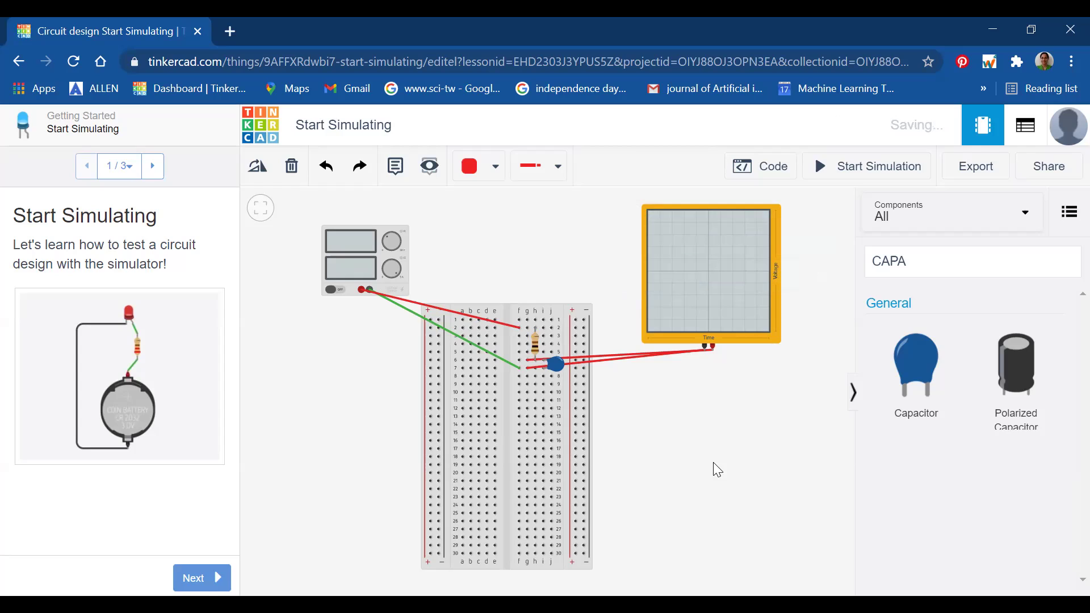
click(836, 171)
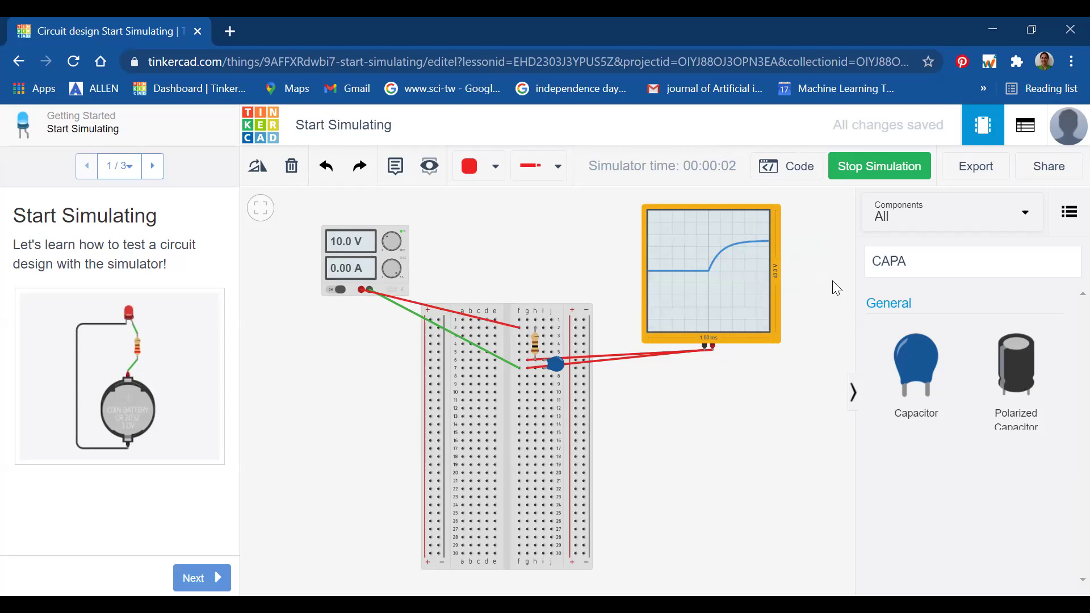
click(853, 169)
Set the resistor's resistance to 50 Ω, then run the simulation and stop it.
click(533, 341)
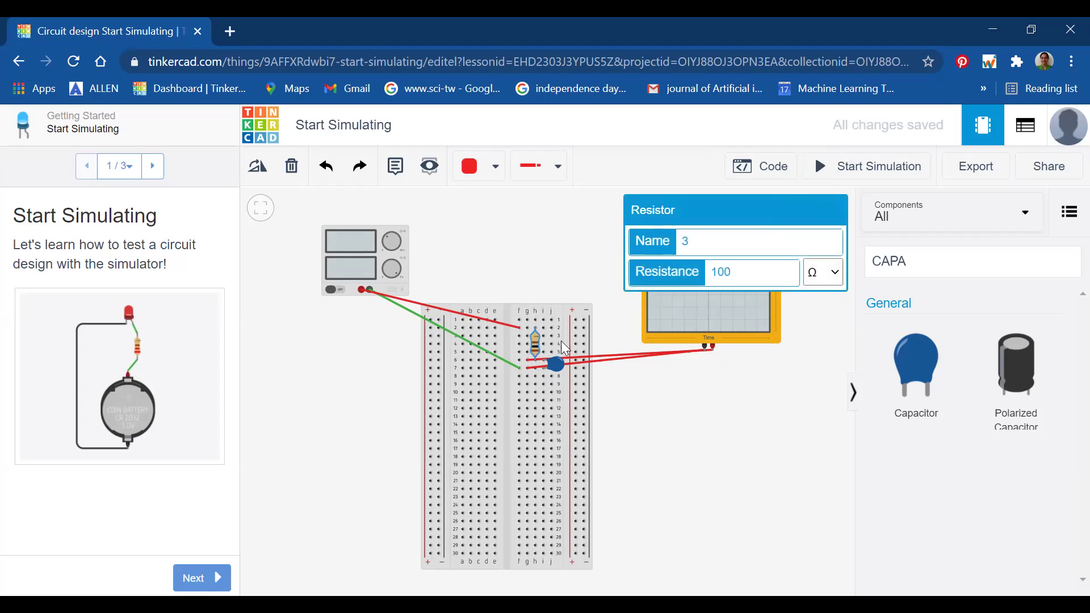
click(754, 264)
key(BackSpace)
key(BackSpace)
key(BackSpace)
text(50)
click(761, 388)
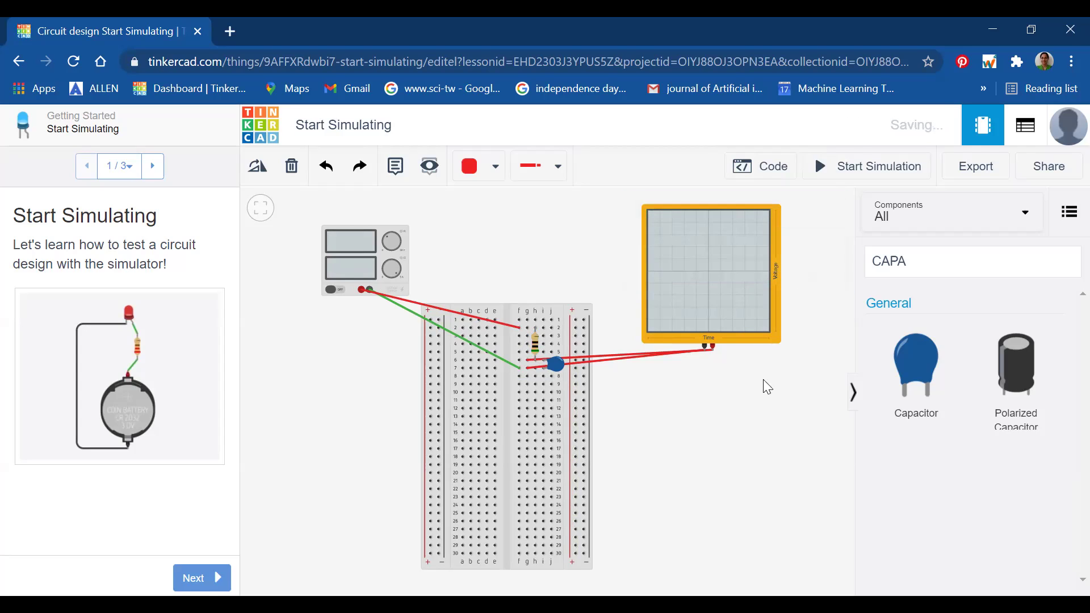
click(844, 171)
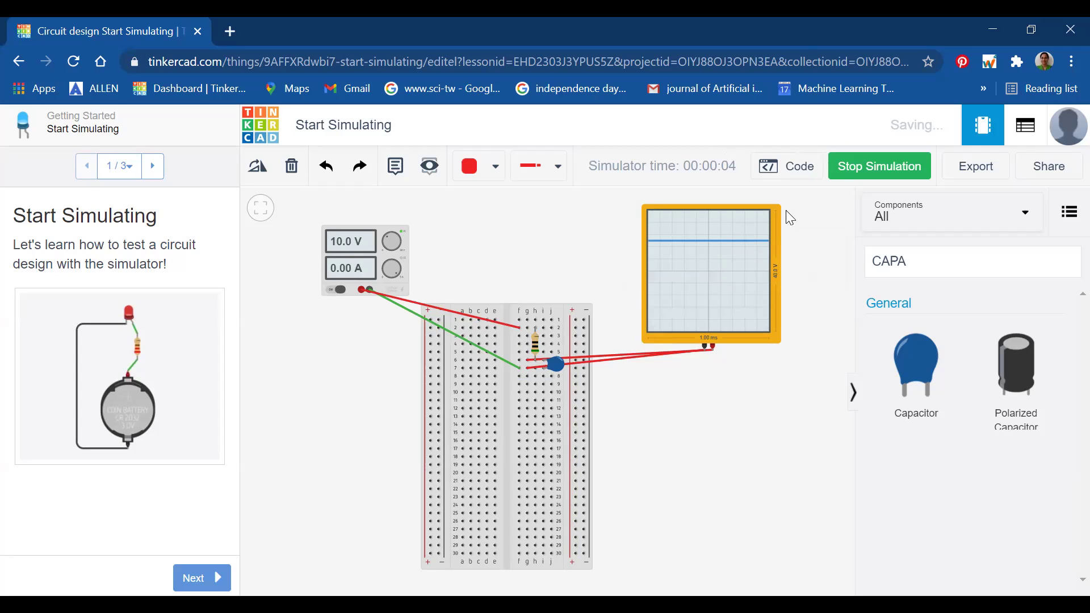
click(843, 173)
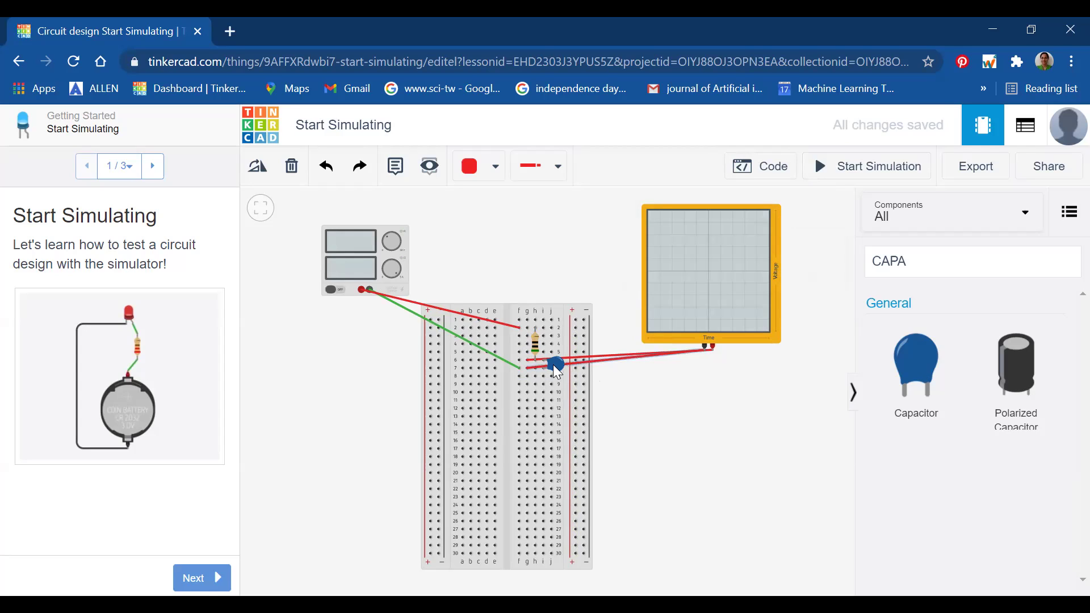
Delete both oscilloscope wires and the non-polarized capacitor from the breadboard.
click(573, 363)
click(572, 361)
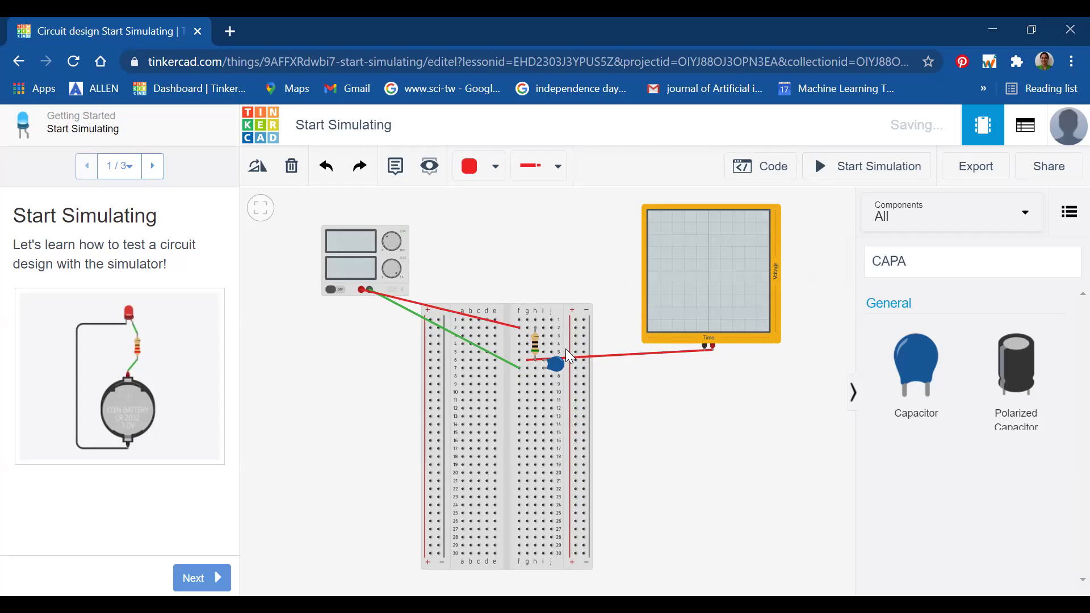
click(568, 358)
key(Delete)
click(559, 366)
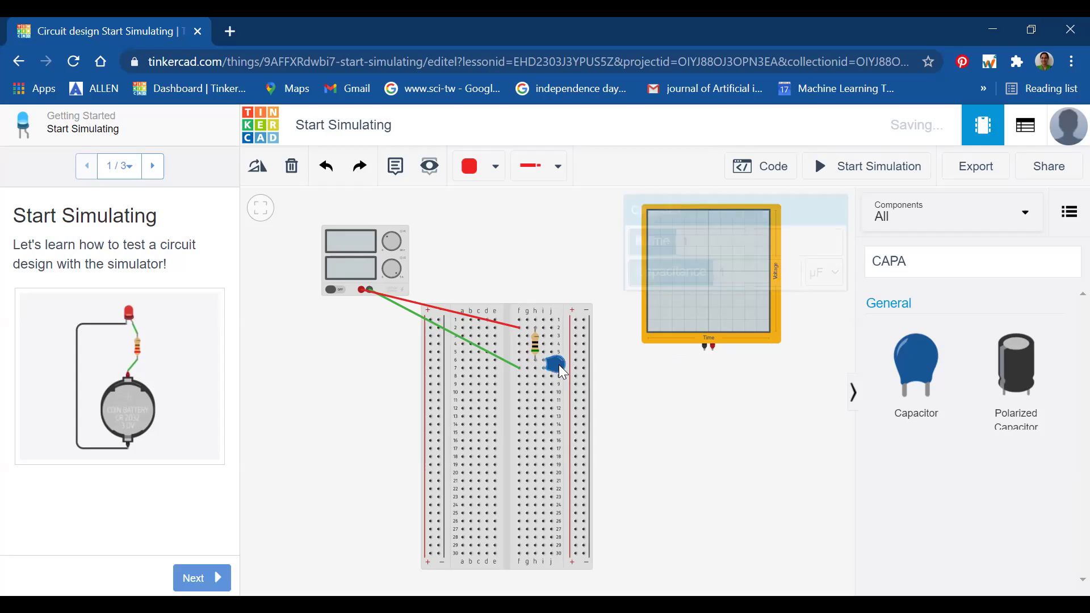
key(Delete)
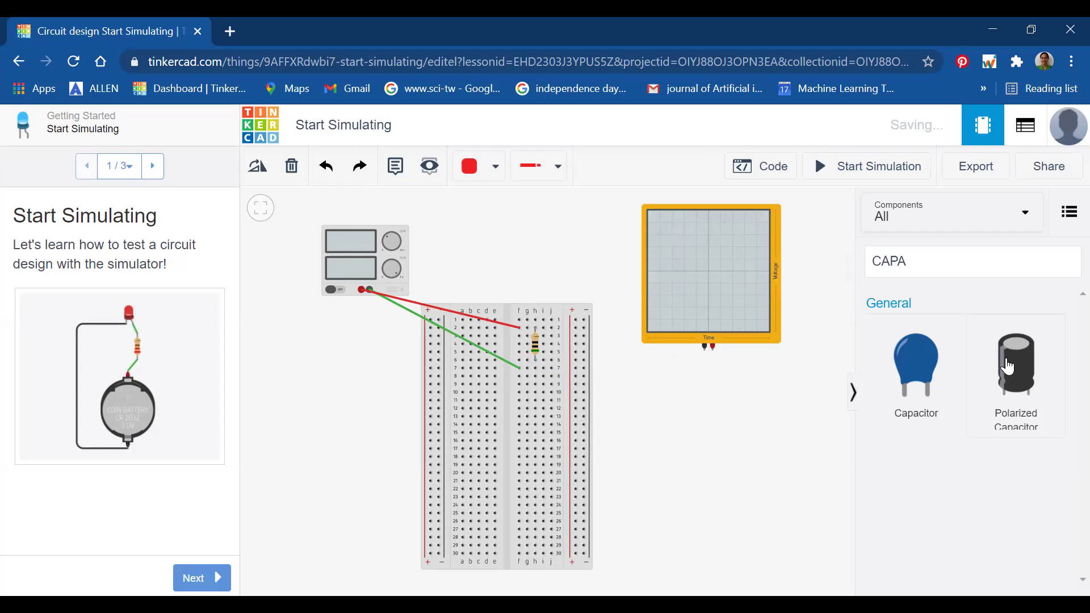
Place a polarized capacitor, rotate it so its leads point right, and seat them in rows 6 and 8 below the resistor.
drag(1010, 363, 573, 344)
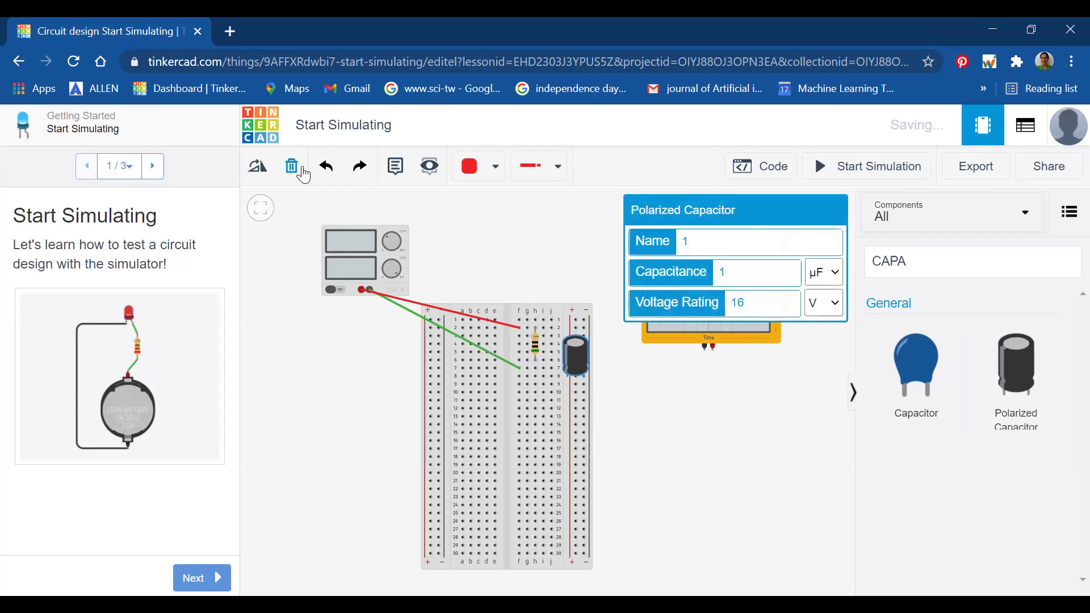
click(258, 171)
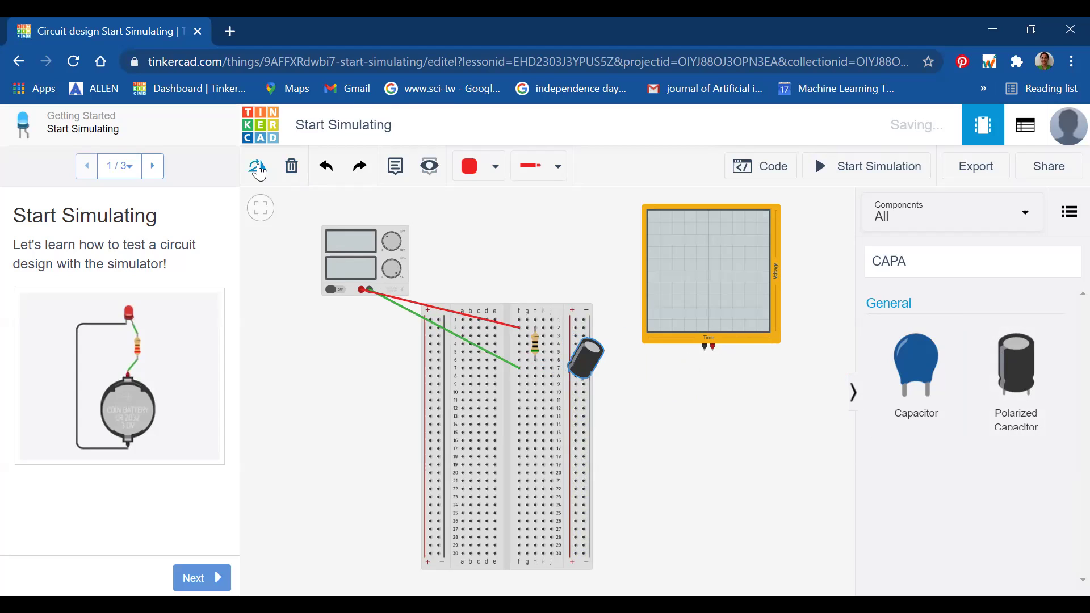
click(258, 170)
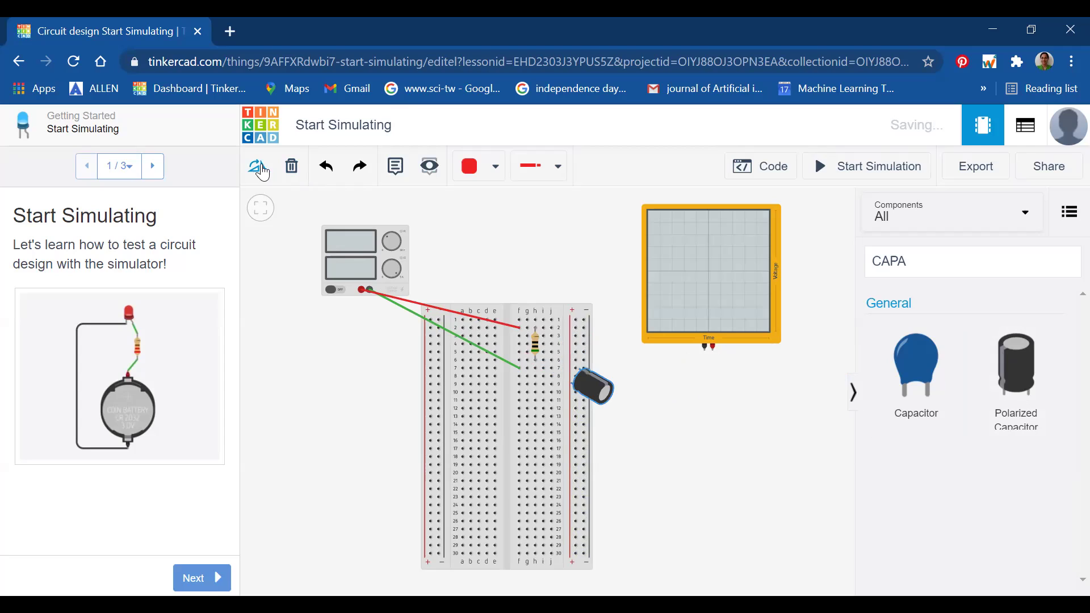
click(263, 172)
click(263, 172)
click(262, 172)
click(263, 172)
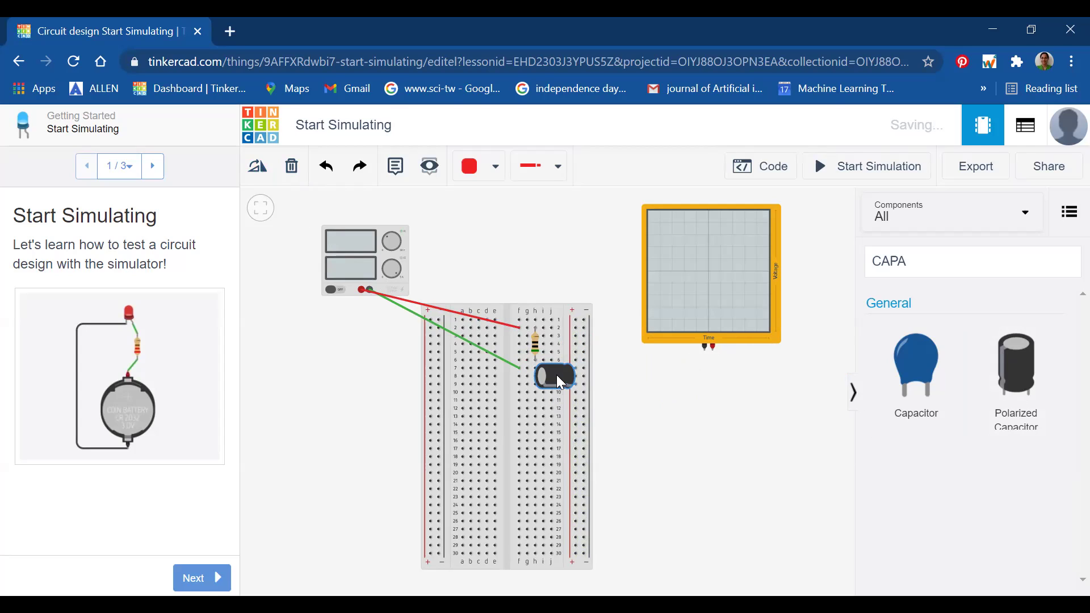
drag(557, 376, 509, 371)
Replace the green wire with a red one from the power supply's negative terminal to hole i8.
click(482, 348)
key(Delete)
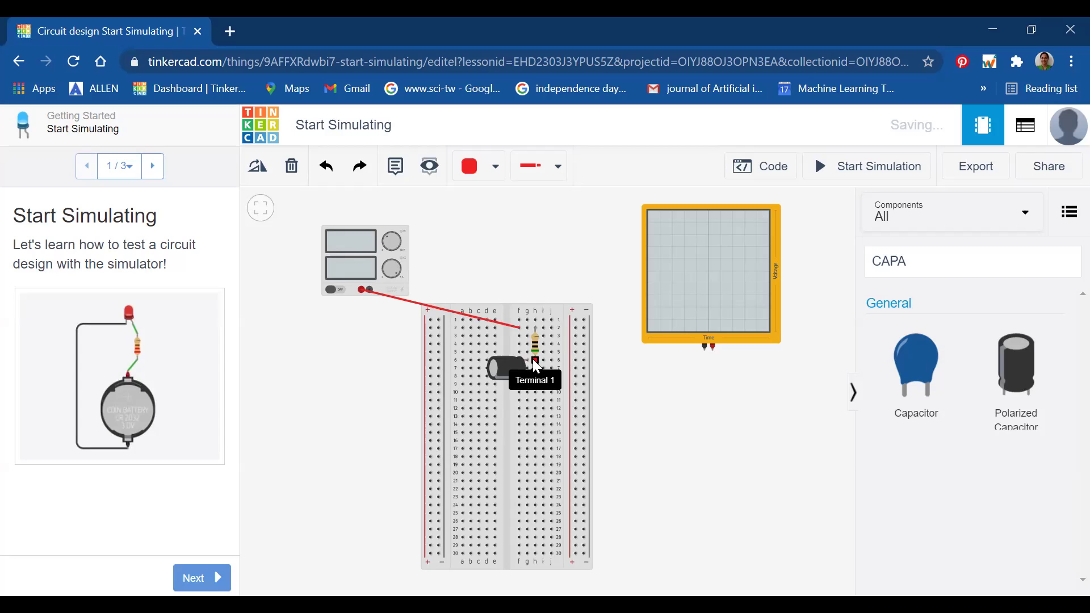
click(372, 295)
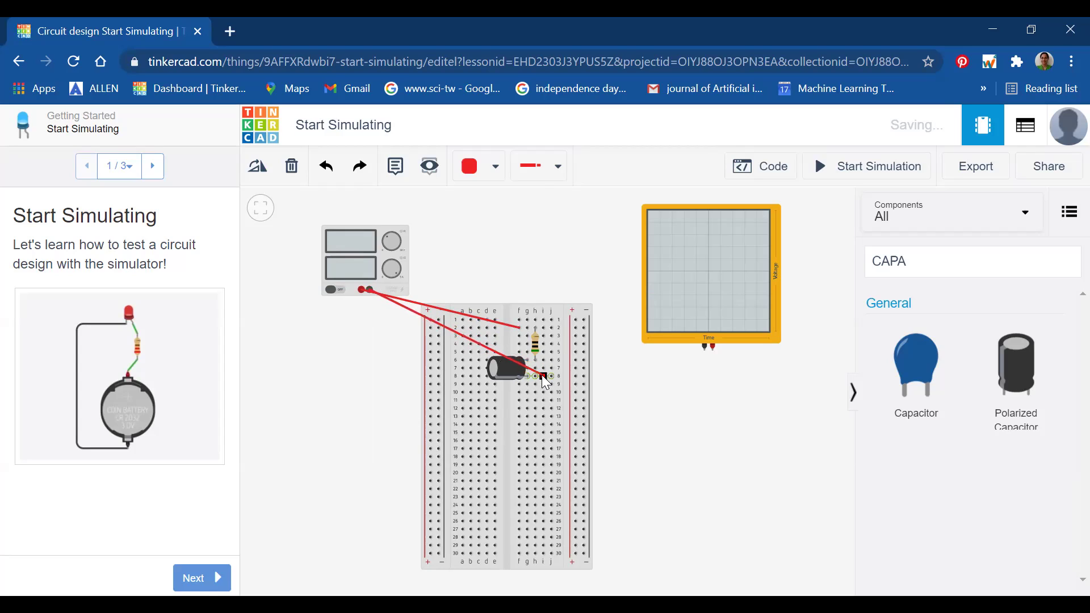
click(542, 375)
Wire the oscilloscope across the polarized capacitor, its positive terminal to hole j6 and its negative terminal to hole j8.
click(713, 352)
click(550, 360)
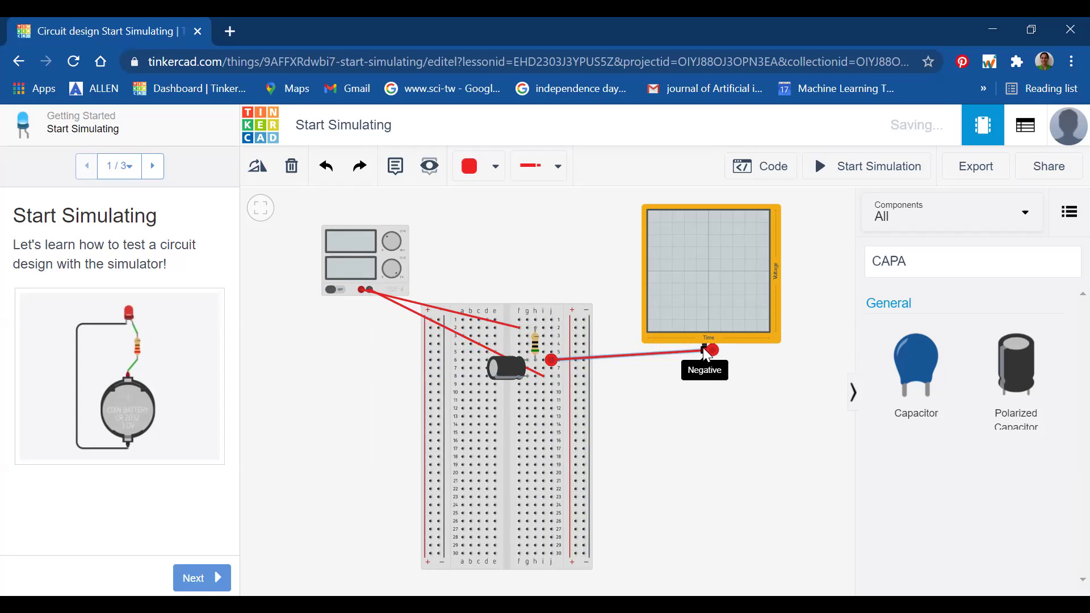
click(704, 349)
click(551, 376)
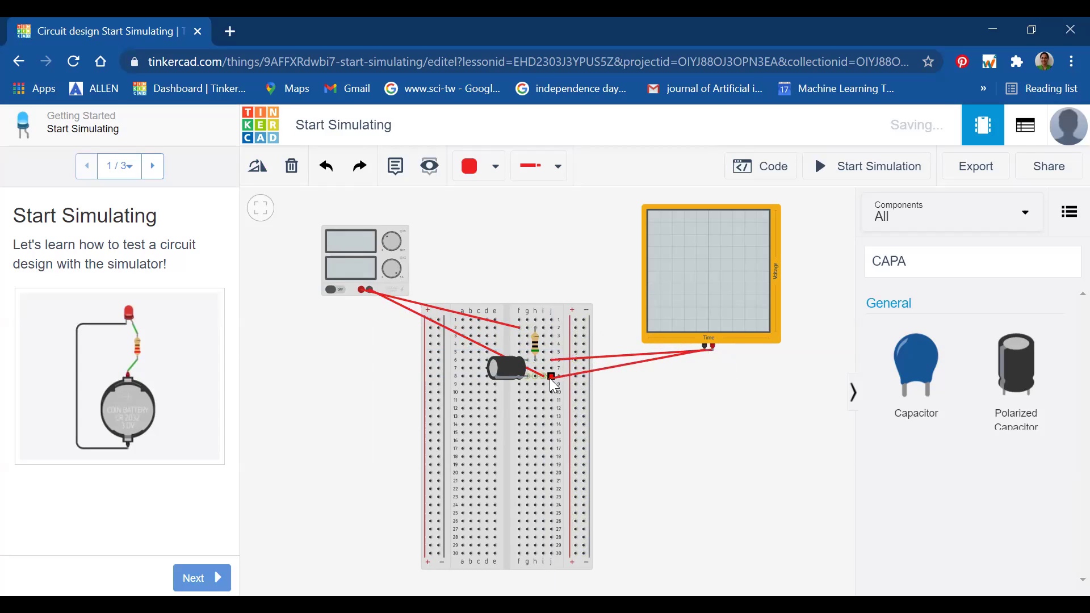
Color the wire from the oscilloscope's negative terminal to hole j8 green.
click(549, 376)
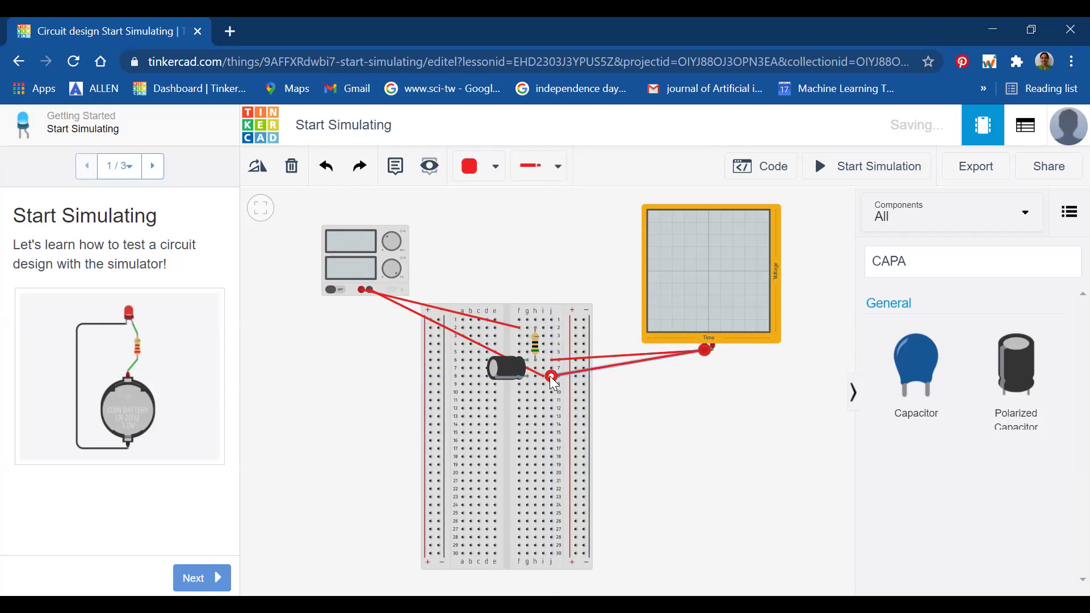
click(496, 166)
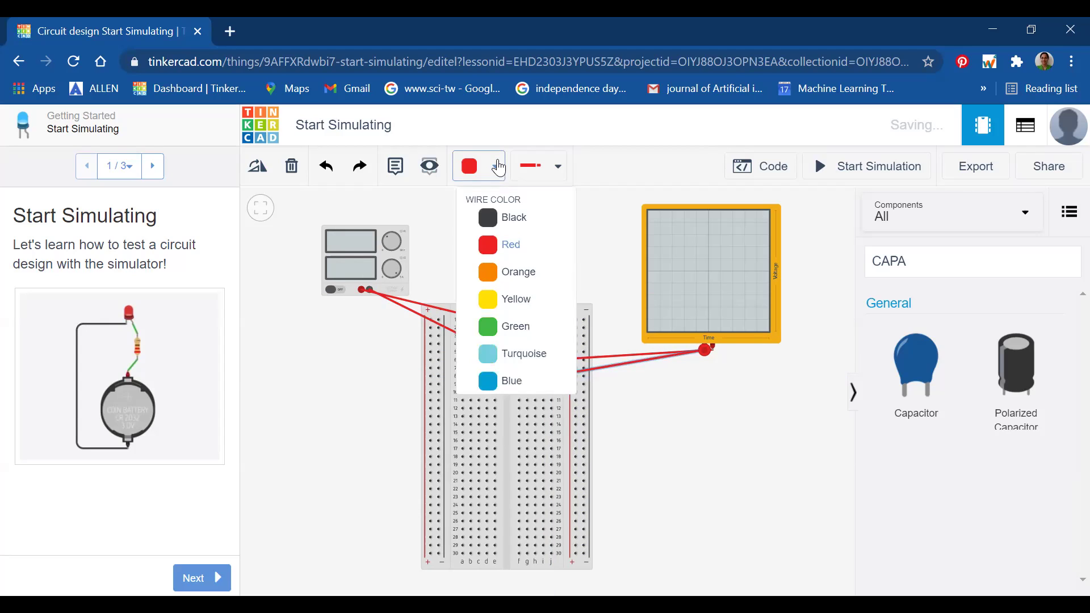
click(515, 330)
click(758, 491)
Check the polarized capacitor's settings, and run the simulation to view its oscilloscope transient before stopping it.
click(502, 370)
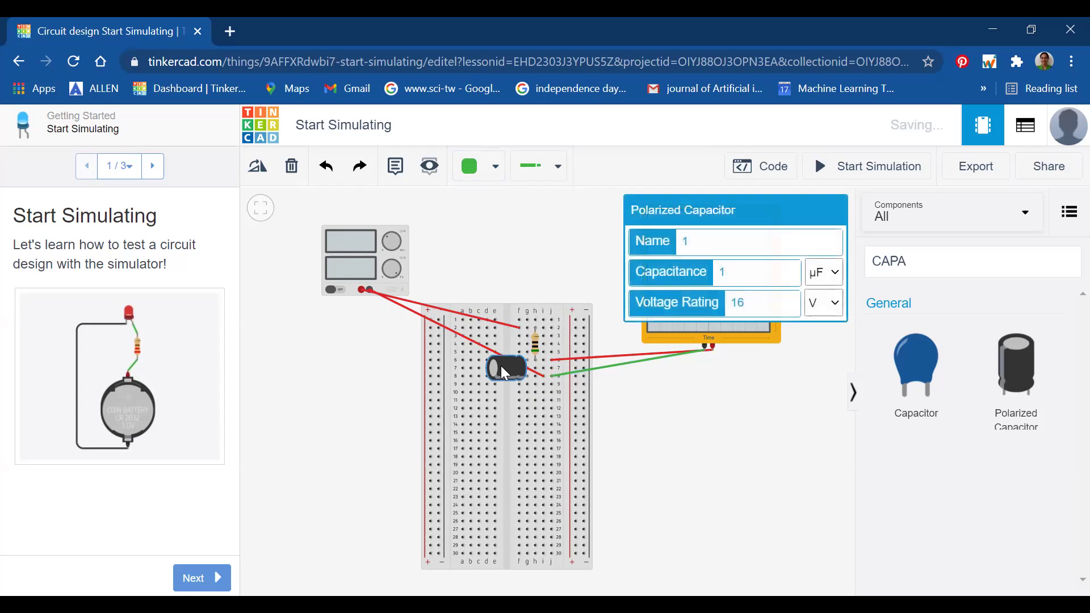
click(762, 403)
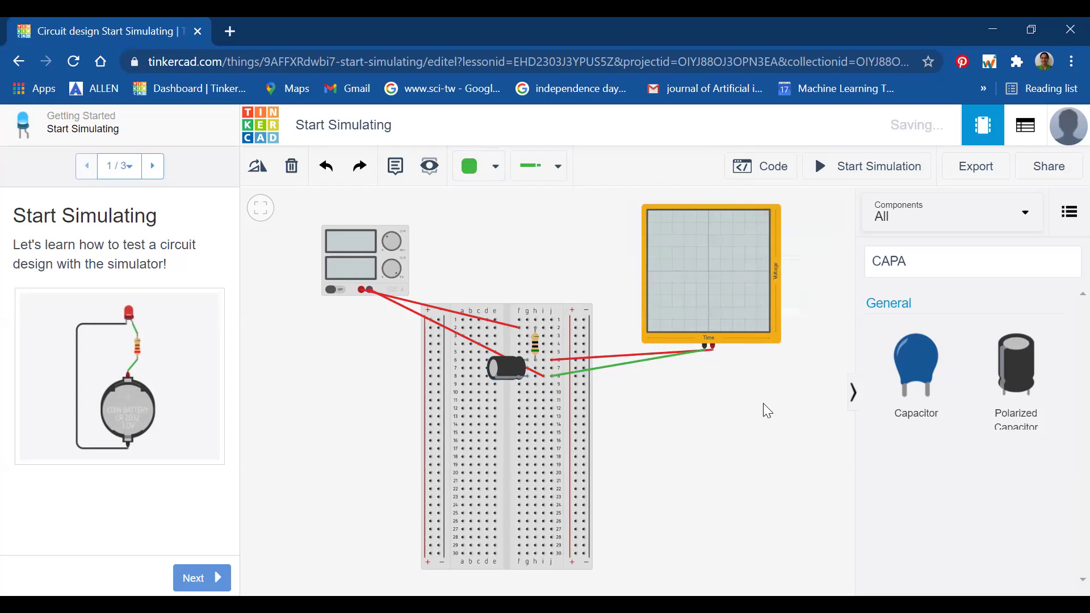
click(828, 168)
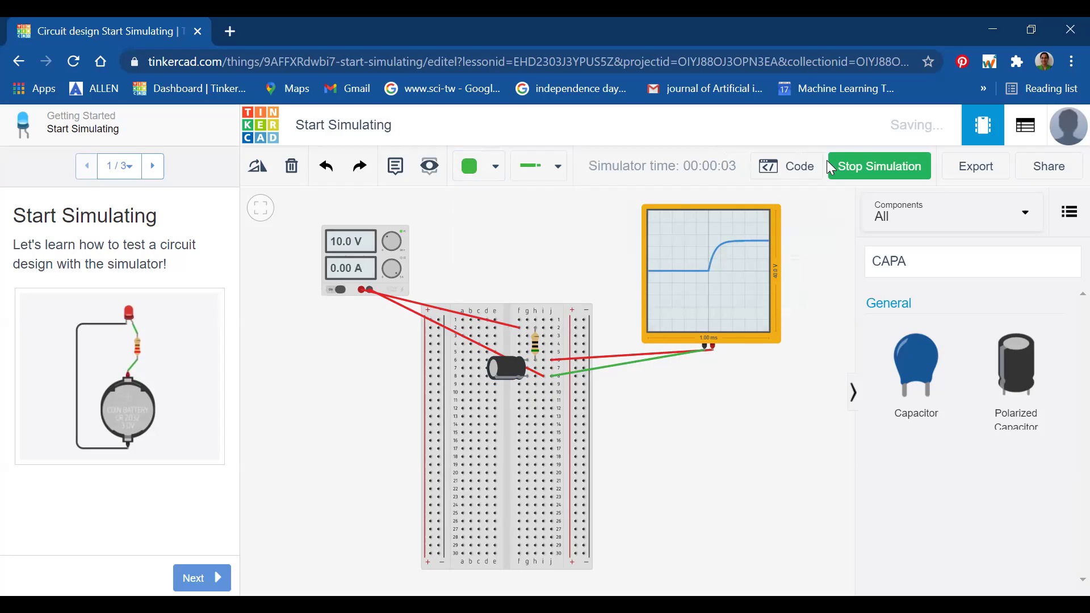
click(843, 169)
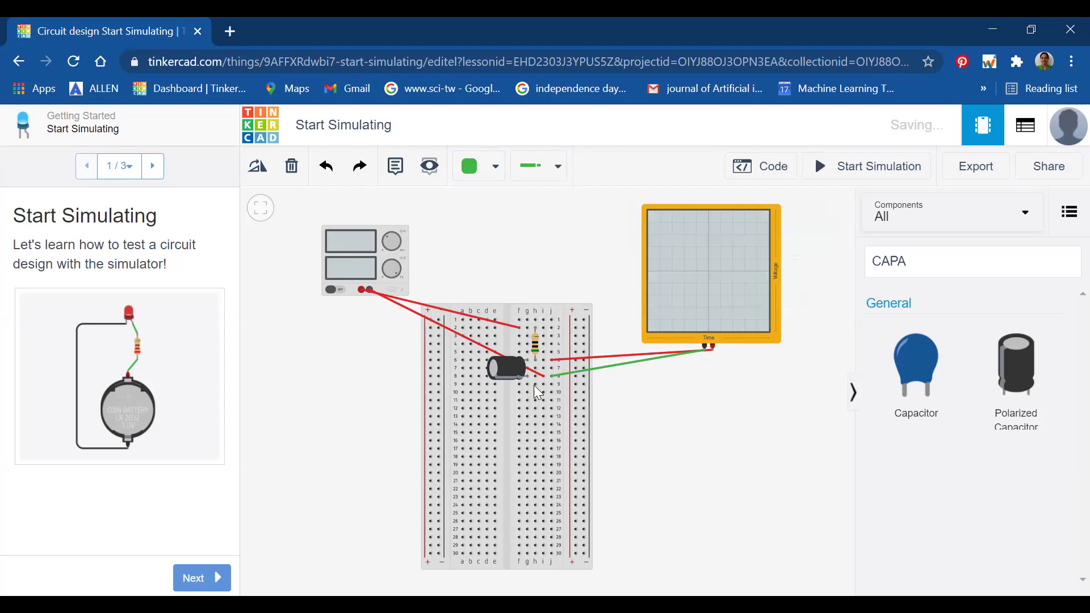
Set the polarized capacitor's capacitance to 10 µF and run the simulation to view the oscilloscope trace, then stop it.
click(516, 369)
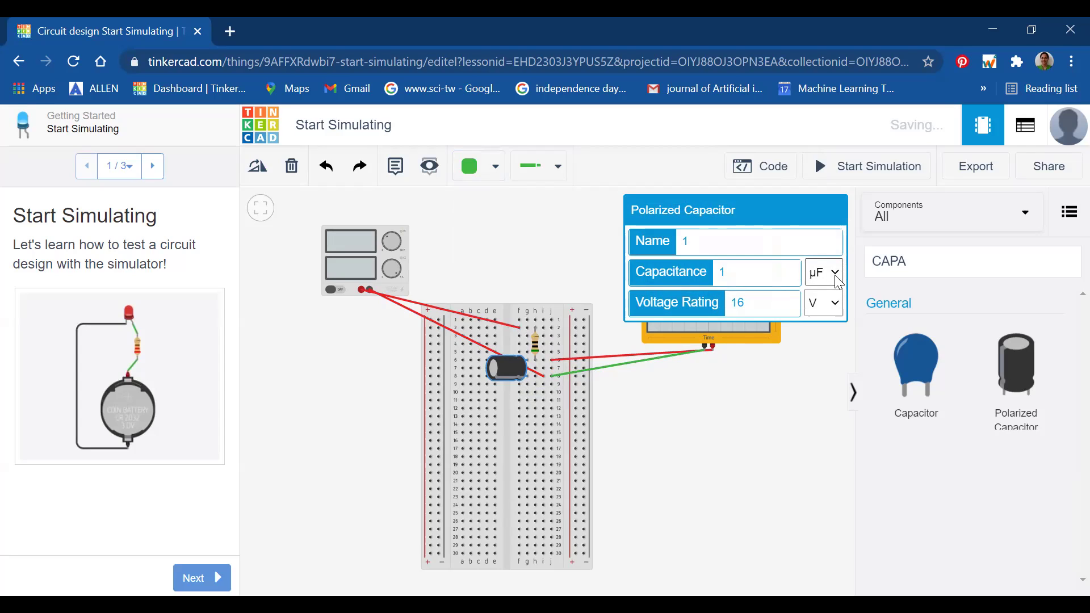
click(753, 273)
text(0)
click(701, 413)
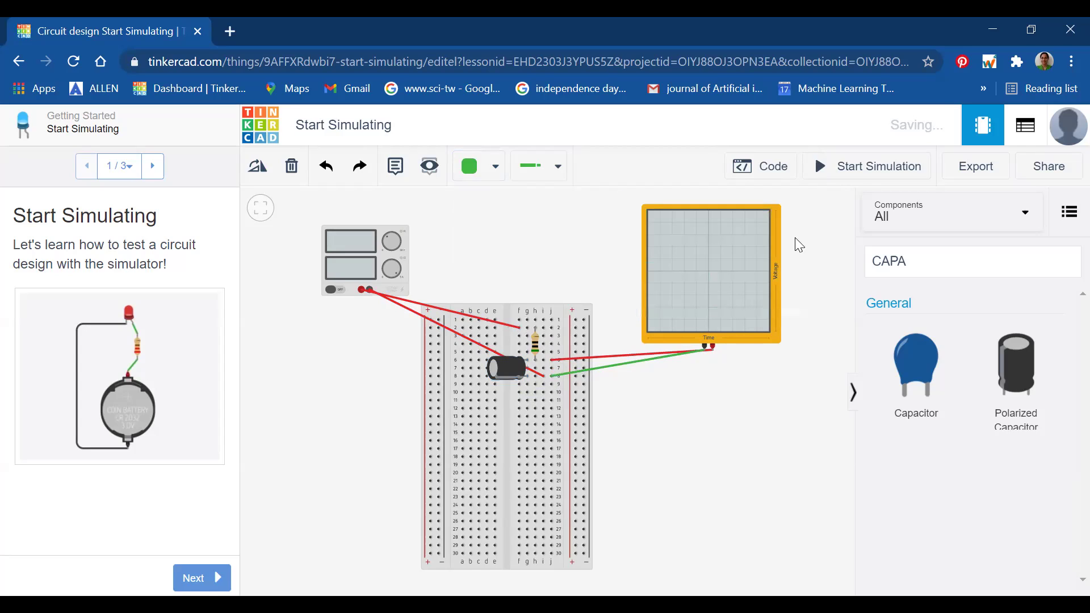
click(861, 170)
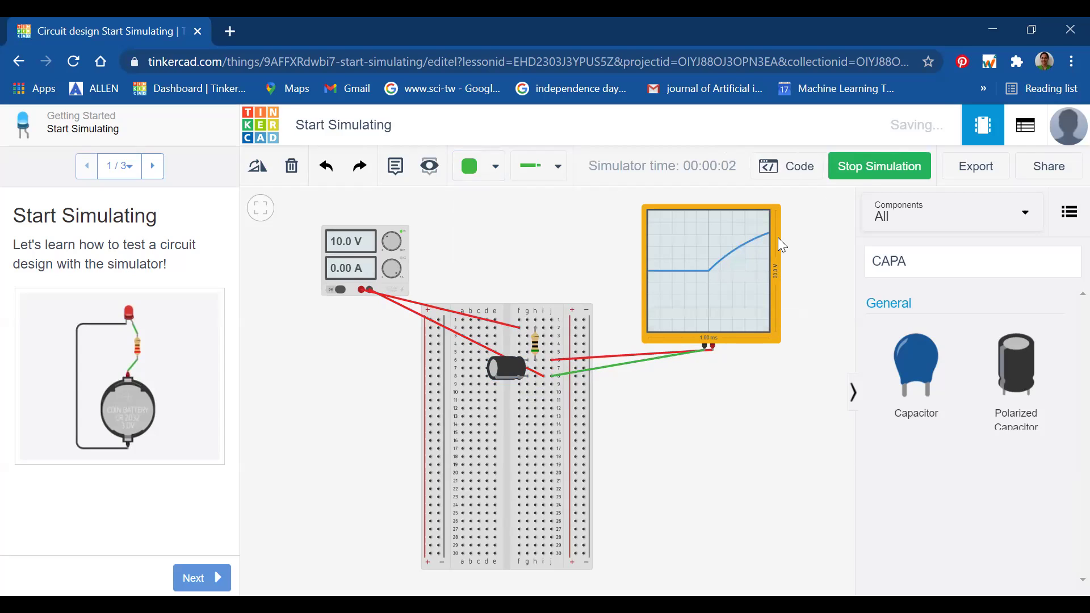
click(844, 168)
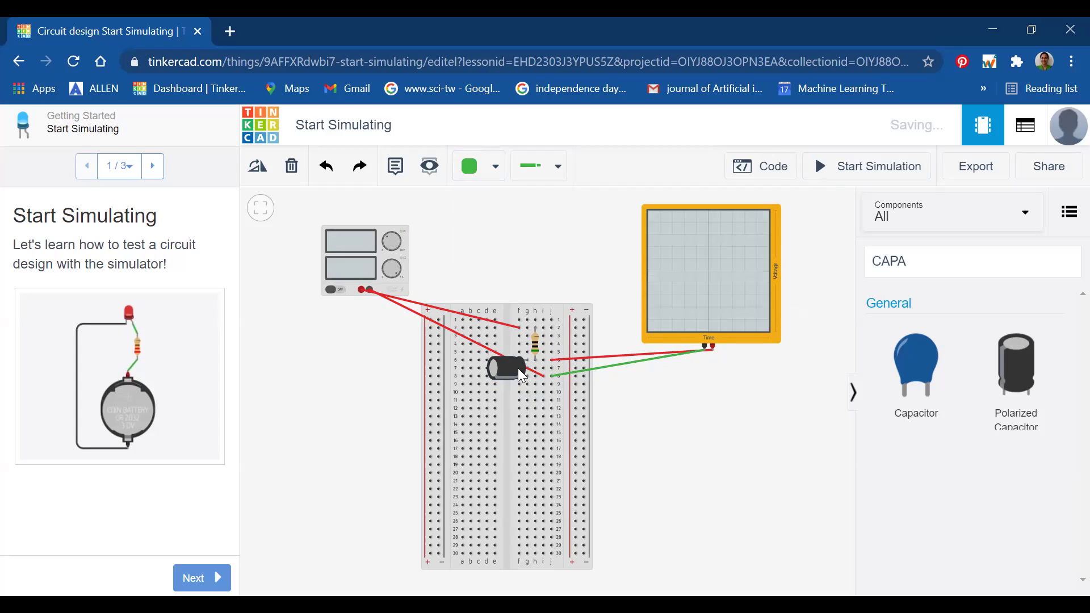
Set the polarized capacitor's capacitance back to 1 µF and rerun the simulation for comparison, then stop it.
click(517, 369)
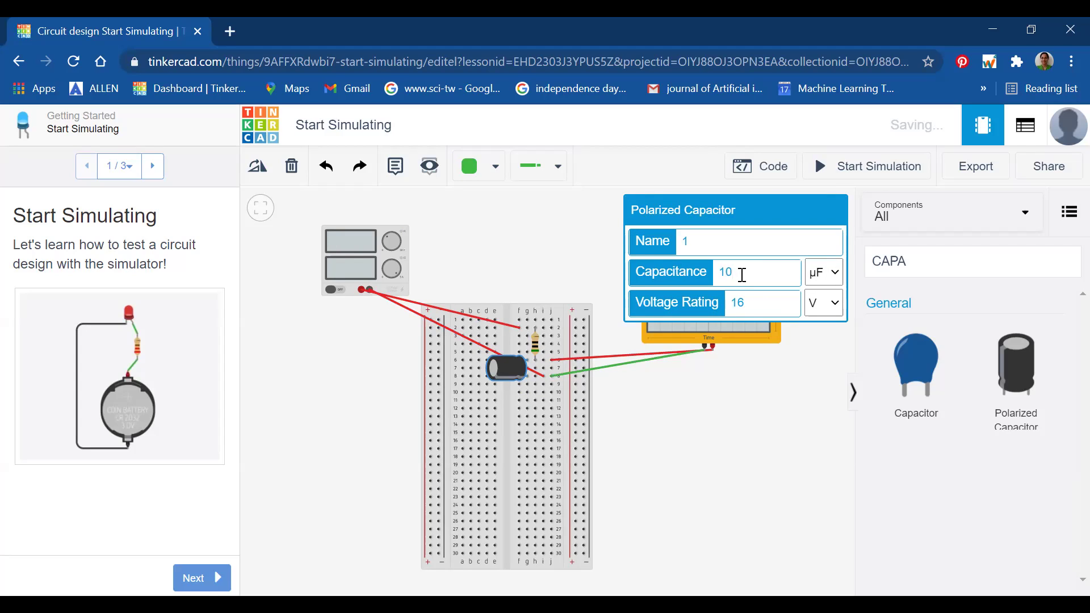
key(BackSpace)
click(749, 500)
click(843, 167)
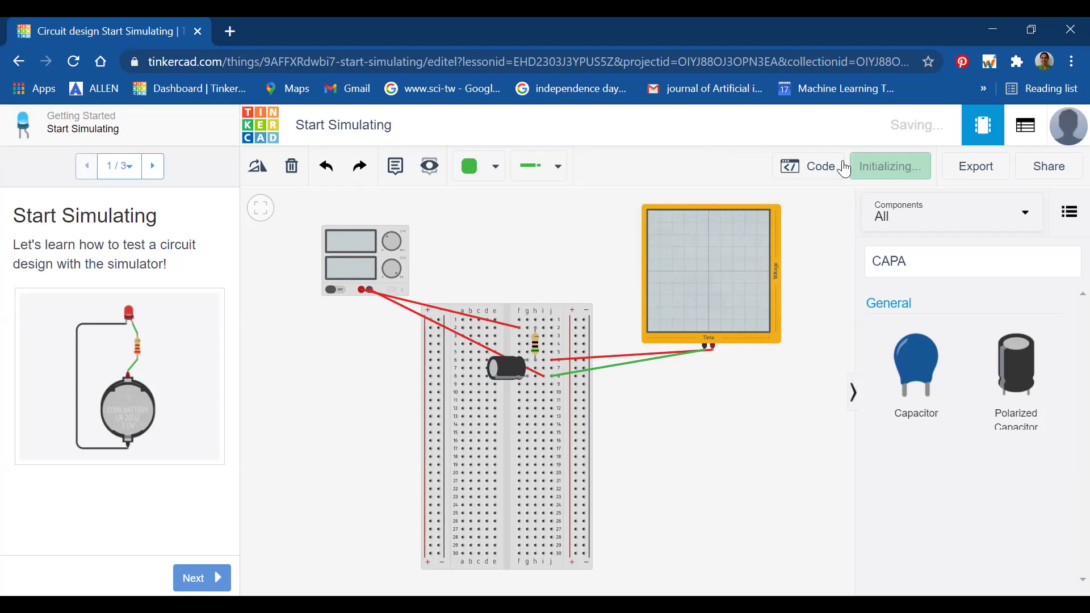
double_click(844, 166)
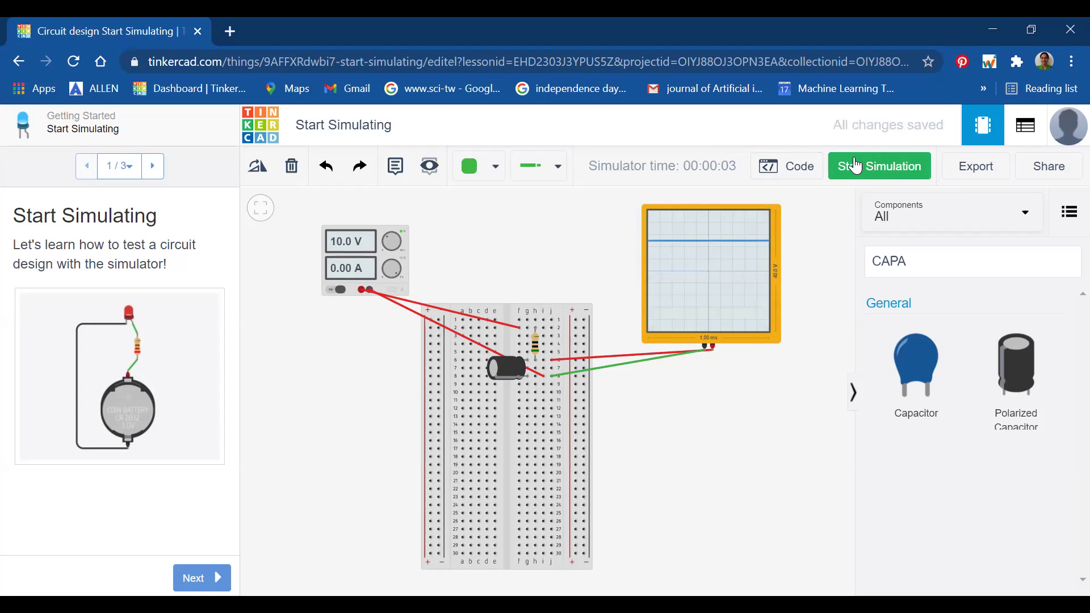
click(856, 166)
Set the capacitance to 10 µF again and repeat the simulation to compare its charging curve, then stop it.
click(499, 373)
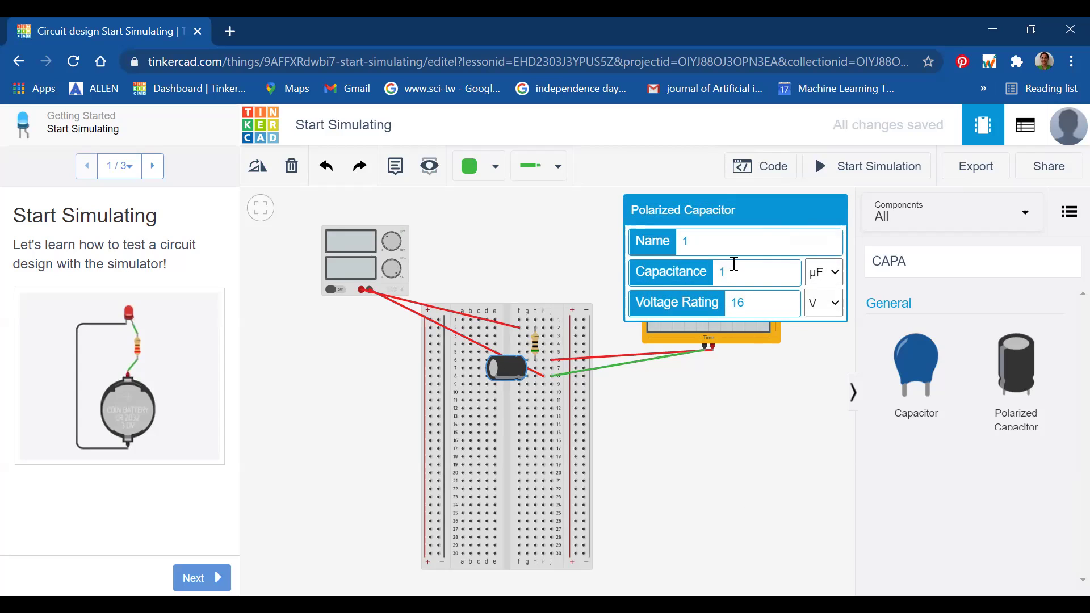
click(731, 270)
text(0)
click(746, 381)
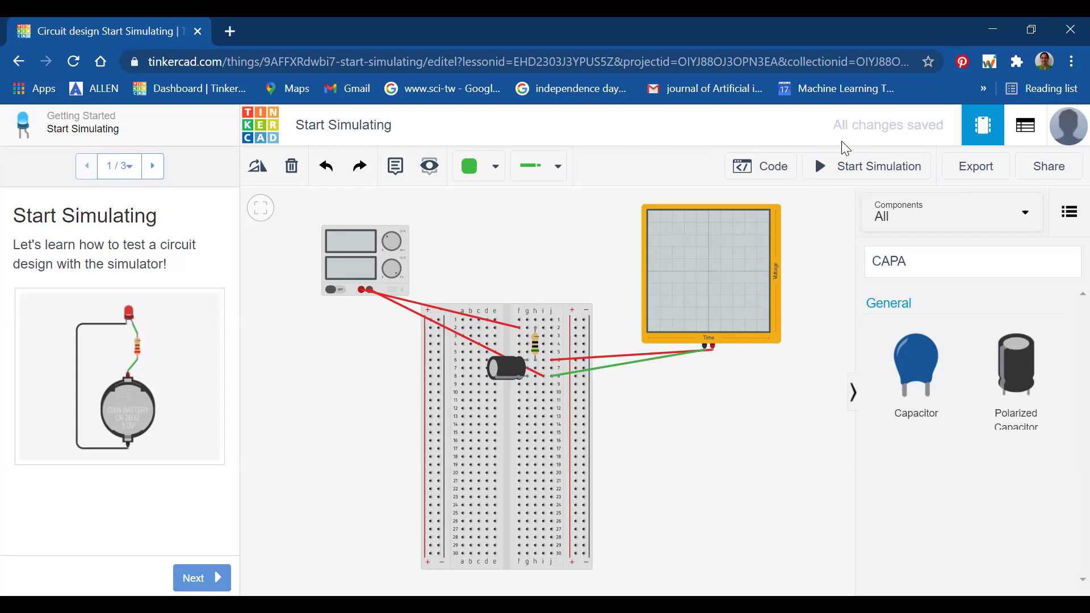
click(837, 172)
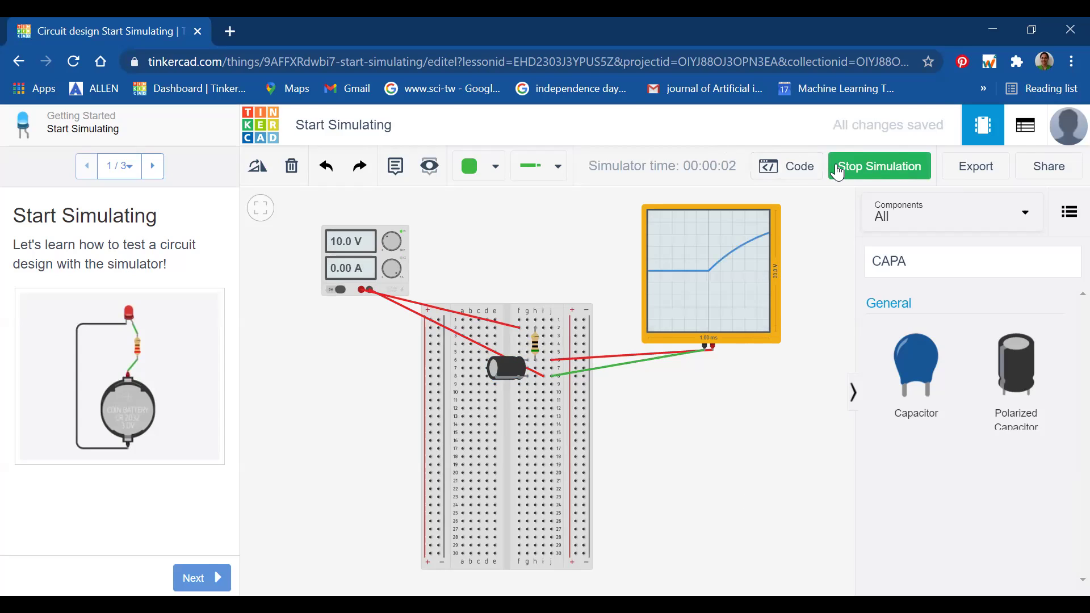
click(837, 172)
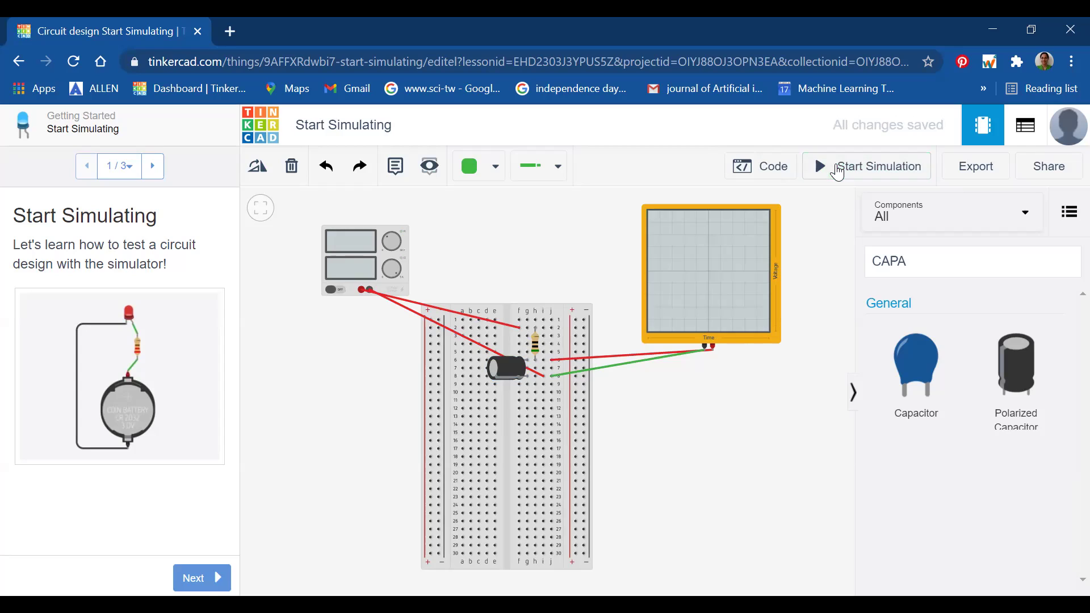
Set the polarized capacitor's capacitance to 100 µF and simulate the circuit to view the charging curve, then stop it.
click(509, 372)
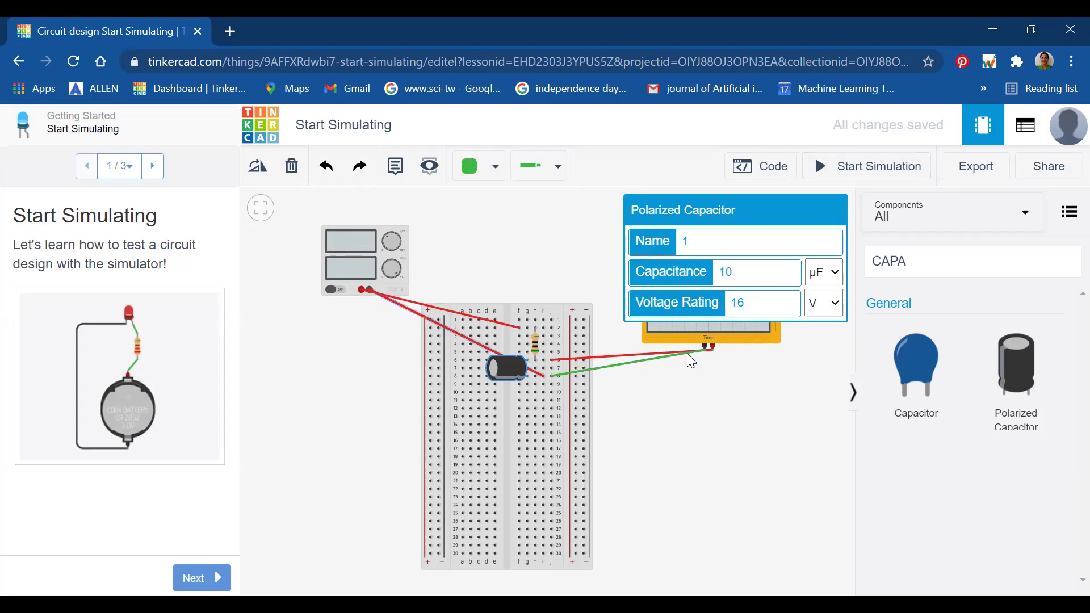
click(755, 274)
text(0)
click(749, 446)
click(833, 165)
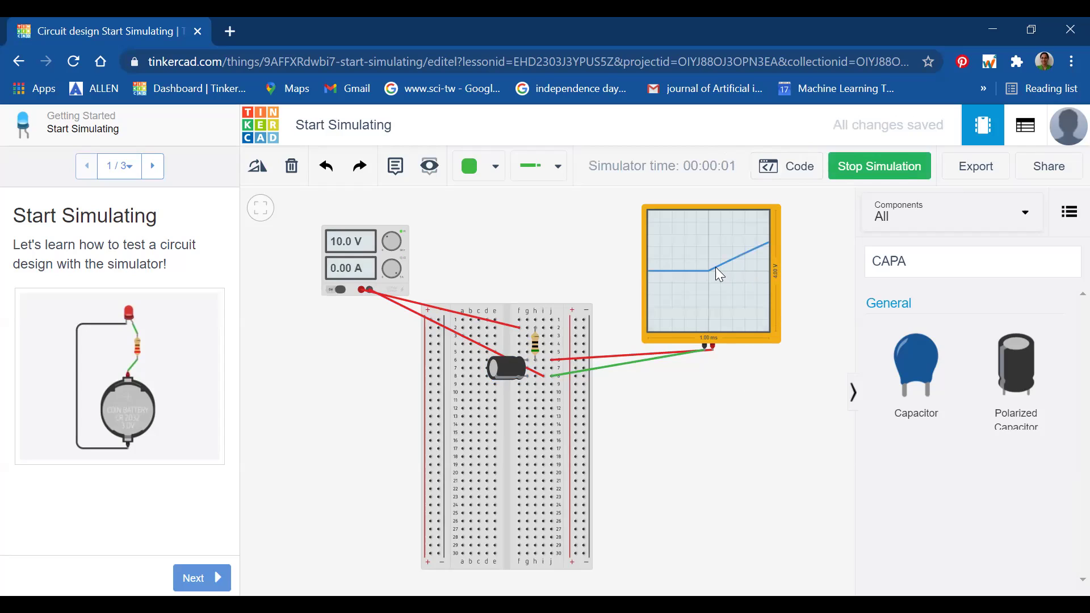
click(861, 164)
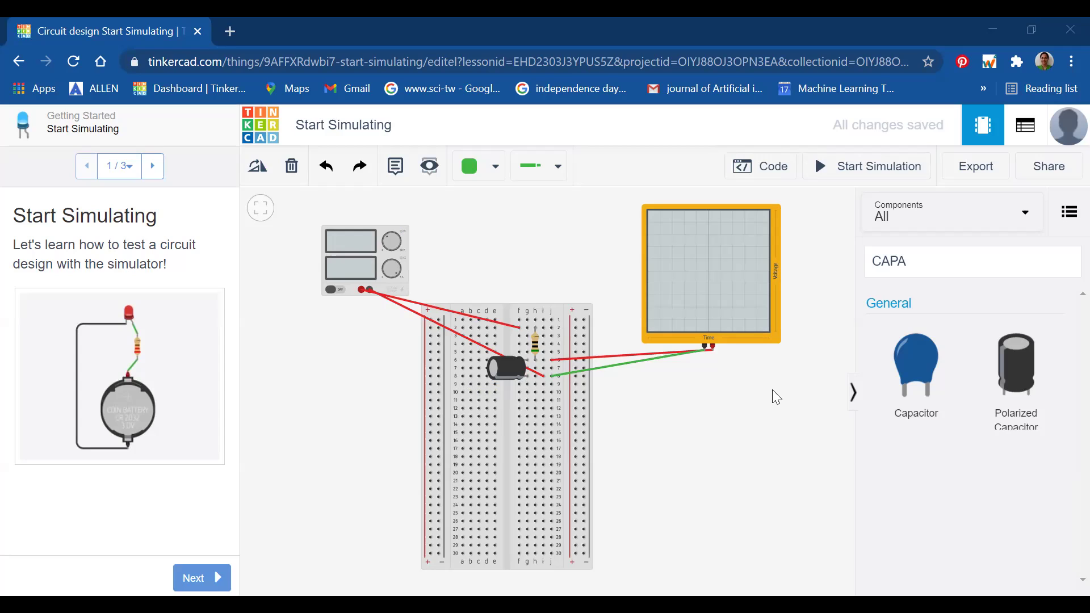
Change the polarized capacitor's capacitance unit to nF, giving 100 nF, and run the simulation to view the transient, then stop it.
click(511, 359)
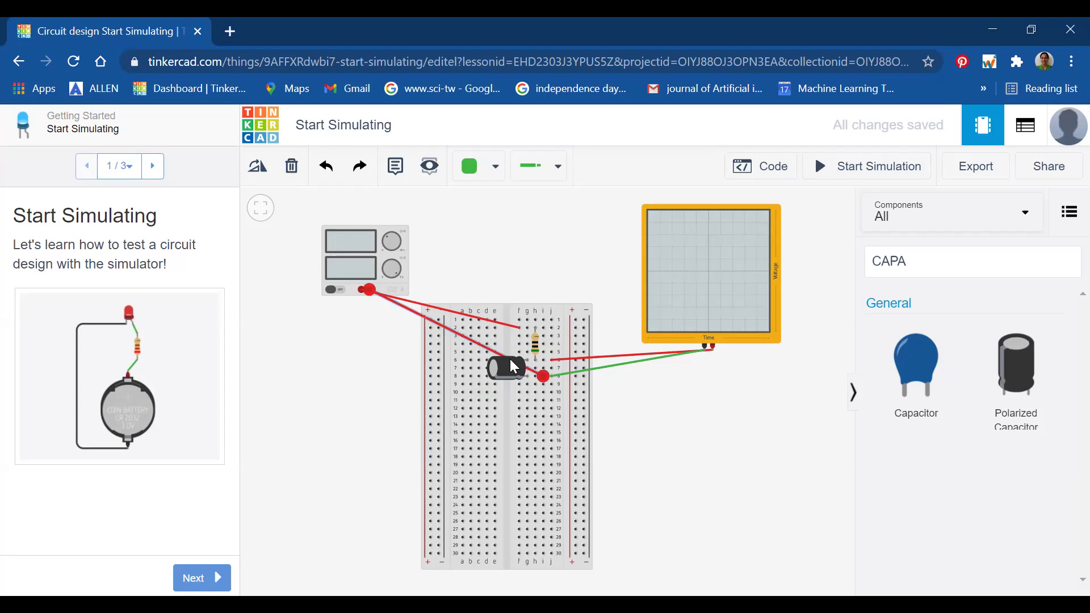
click(508, 364)
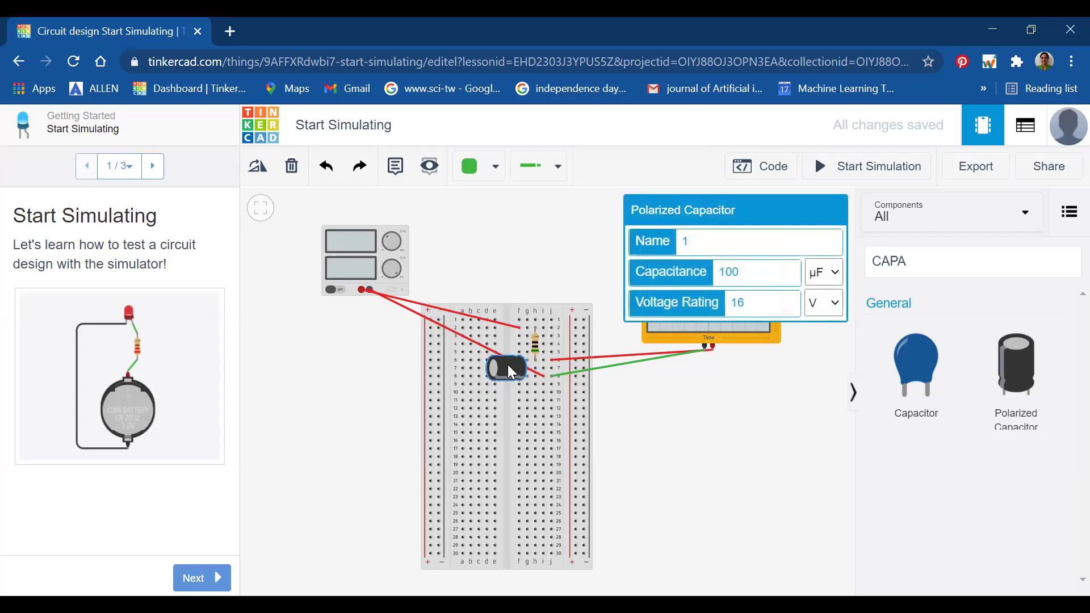
click(839, 277)
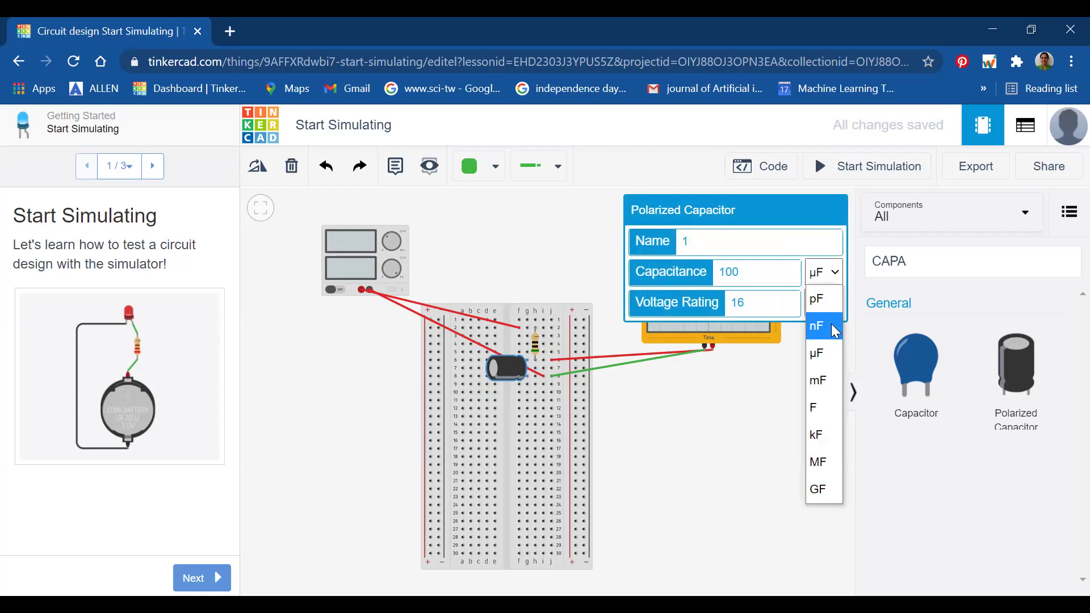
click(827, 327)
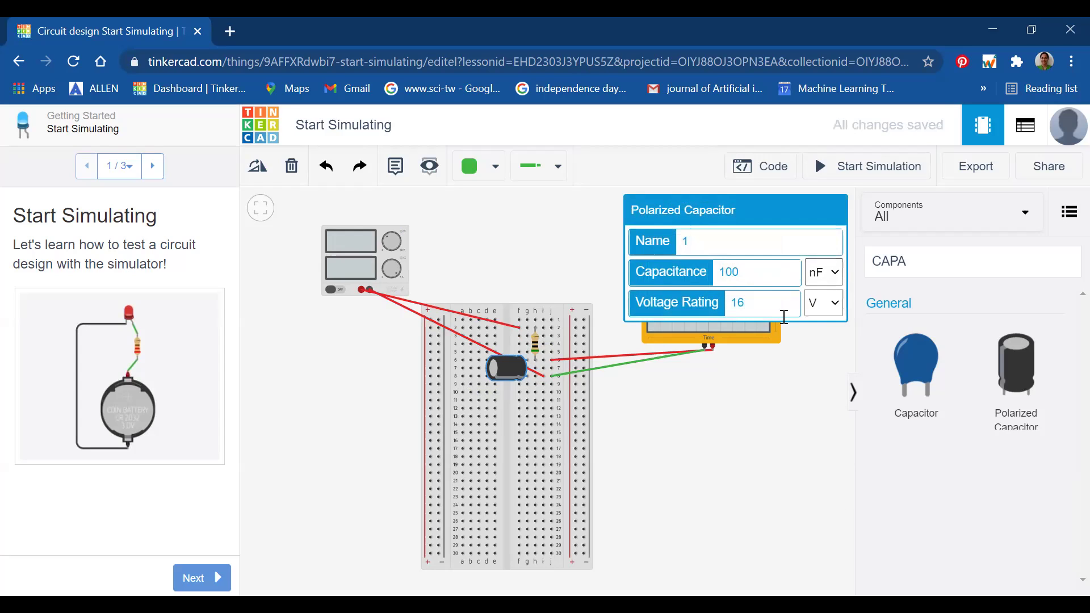
click(785, 413)
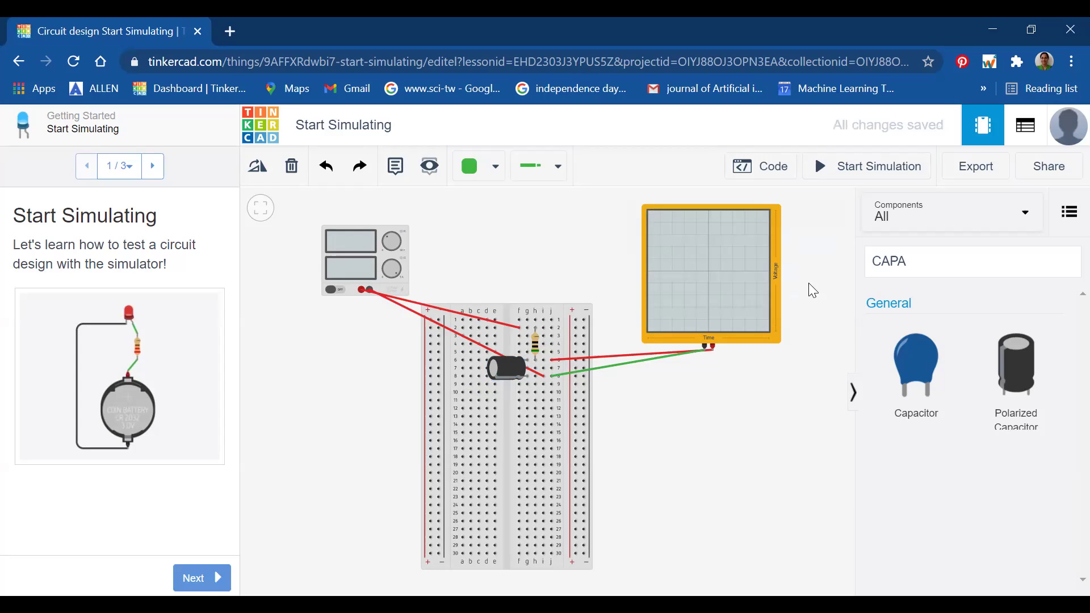
click(849, 166)
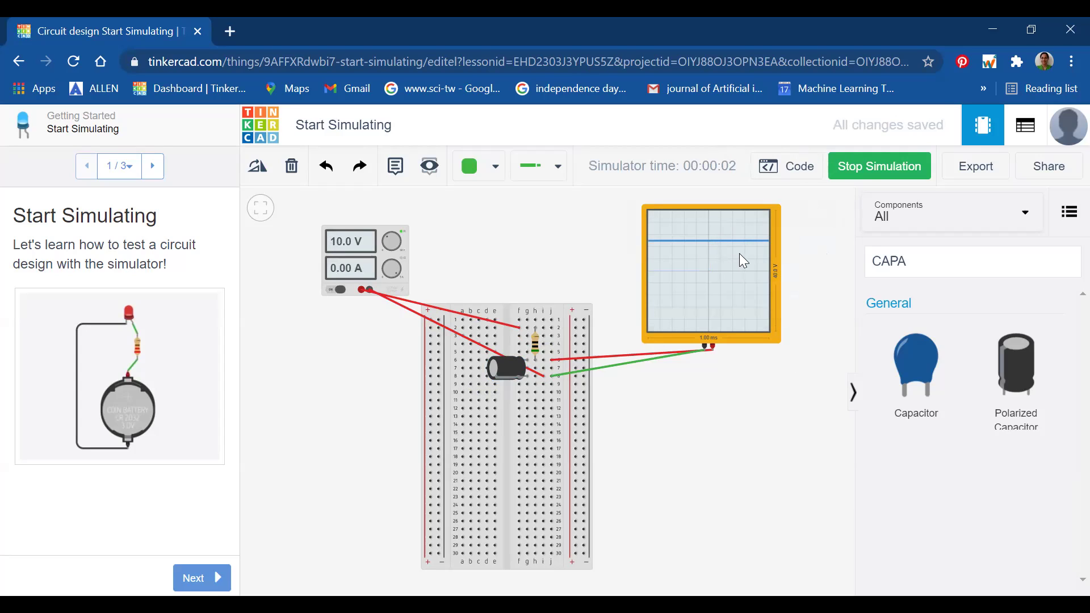
click(848, 170)
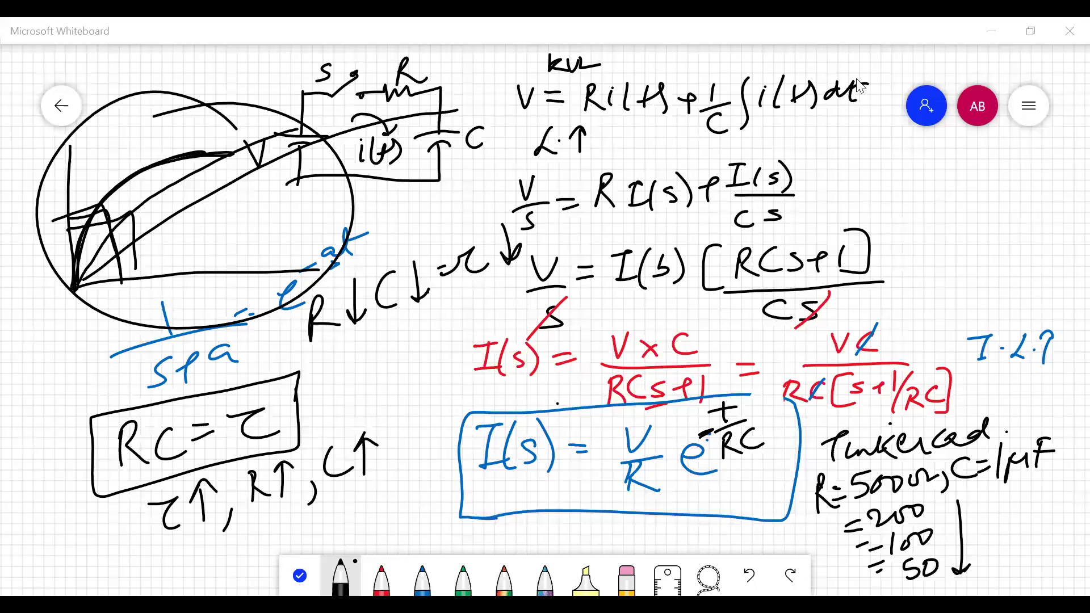
Switch to Microsoft Whiteboard, circle RC = τ and underline R↑ and C↑ in red, and draw red graph axes below R↓ C↓.
mouse_move(297, 414)
mouse_down()
mouse_move(244, 389)
mouse_move(173, 389)
mouse_move(95, 455)
mouse_move(126, 484)
mouse_move(195, 480)
mouse_move(275, 450)
mouse_move(294, 397)
mouse_move(216, 379)
mouse_up()
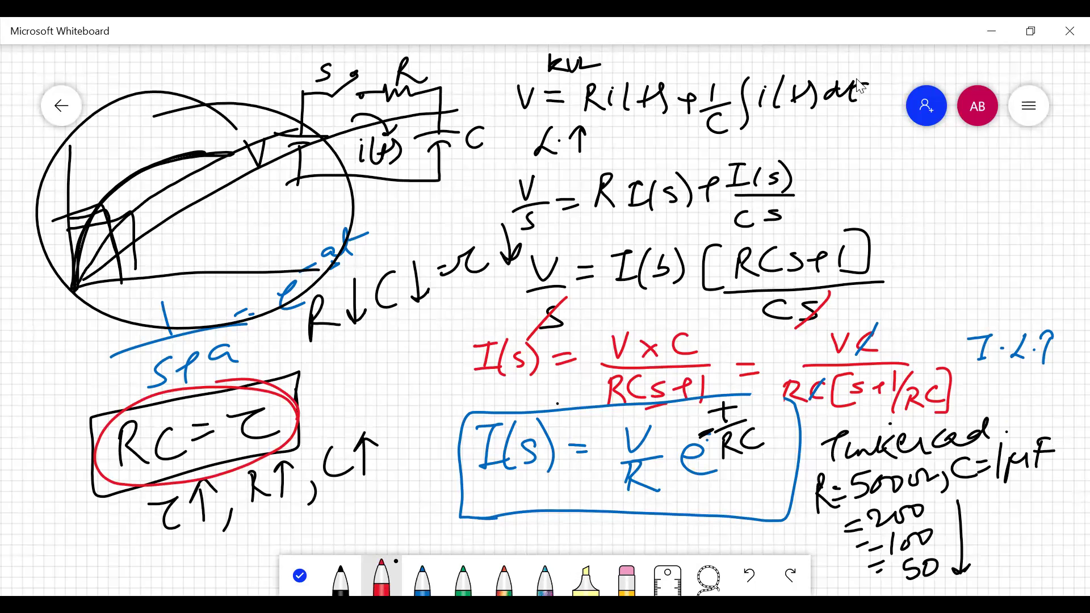
mouse_move(338, 344)
mouse_down()
mouse_move(338, 418)
mouse_move(447, 405)
mouse_up()
drag(253, 513, 369, 481)
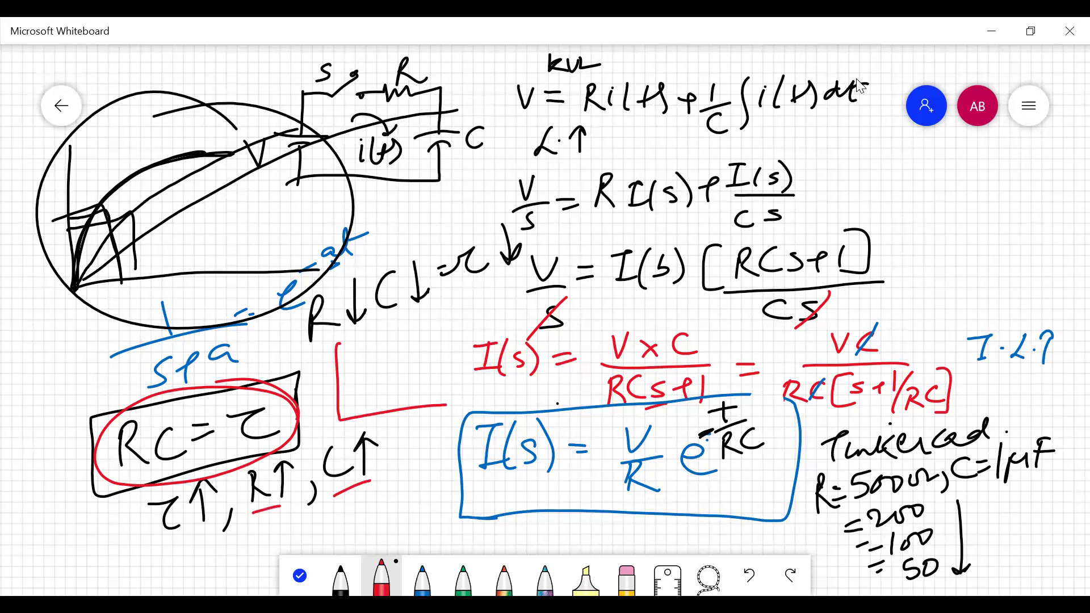
Sketch three rising lines from the origin of the red axes, and a second red graph below with steep curves that level off.
mouse_move(341, 419)
mouse_down()
mouse_move(366, 385)
mouse_move(433, 344)
mouse_up()
drag(343, 418, 460, 347)
drag(353, 421, 483, 353)
mouse_move(395, 441)
mouse_down()
mouse_move(395, 500)
mouse_move(485, 499)
mouse_up()
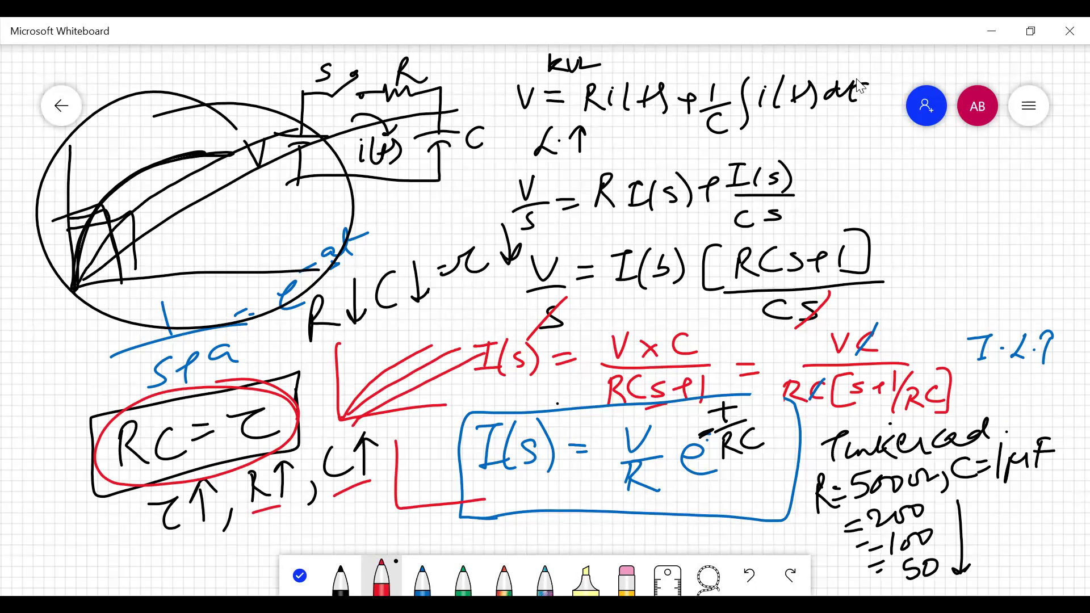
mouse_move(400, 507)
mouse_down()
mouse_move(401, 477)
mouse_move(459, 462)
mouse_move(397, 483)
mouse_move(458, 464)
mouse_up()
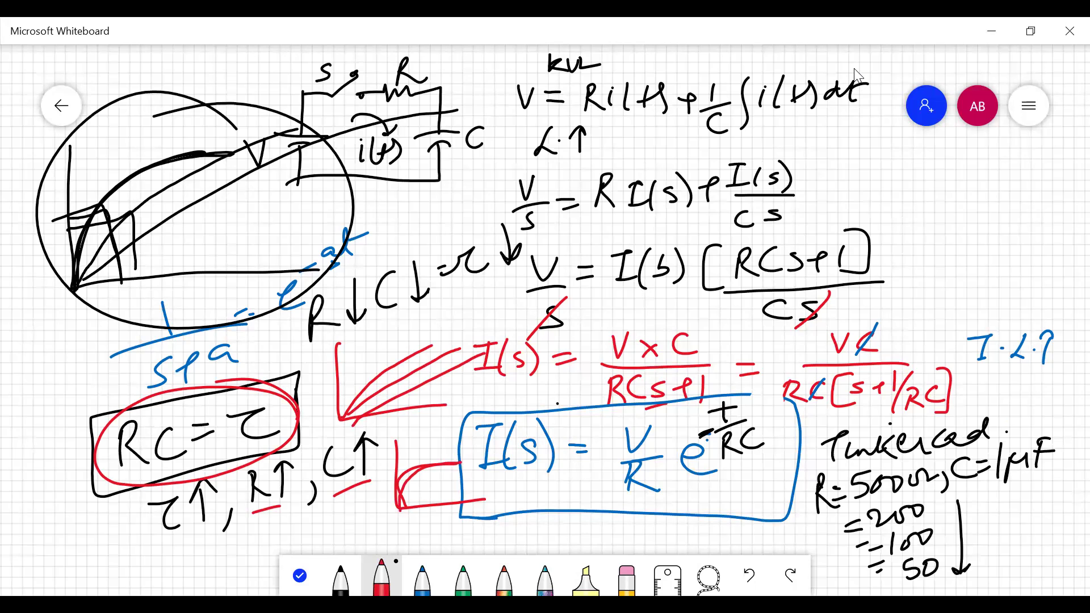